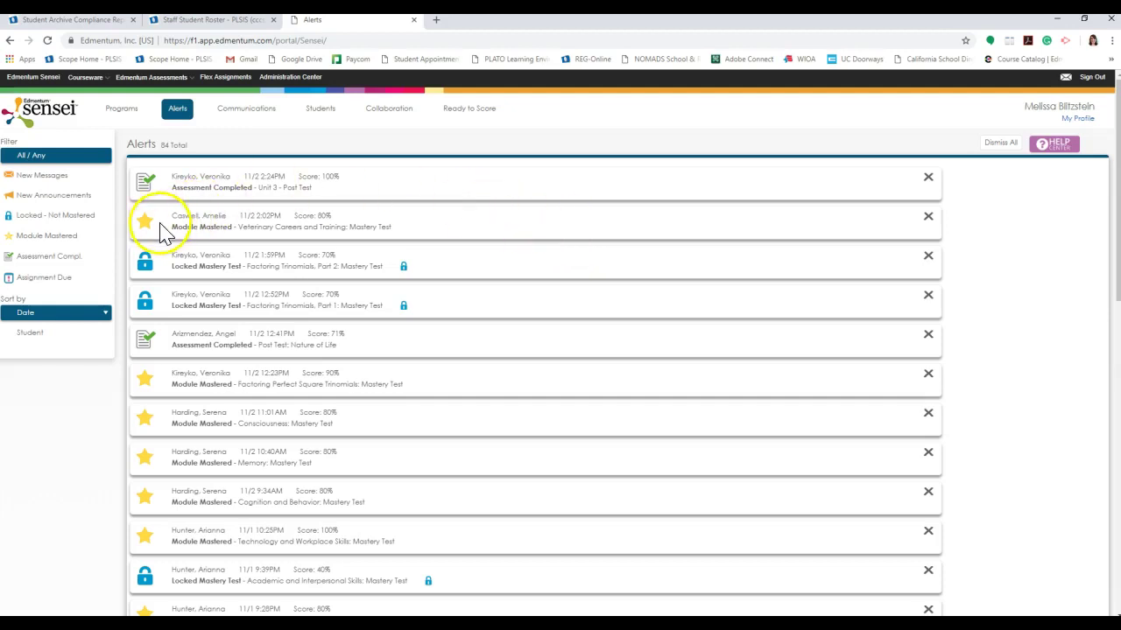
- Open the Manage Students page of the County Collaborative MS/HS courseware program
mouse_move(149, 184)
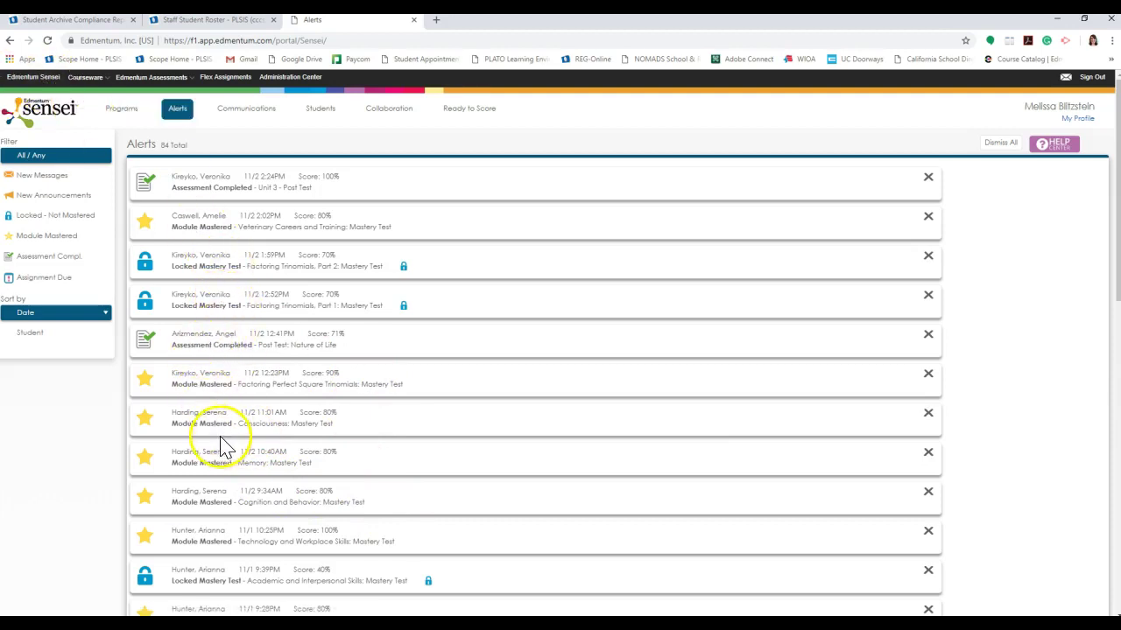
scroll(220, 447, "down", 1)
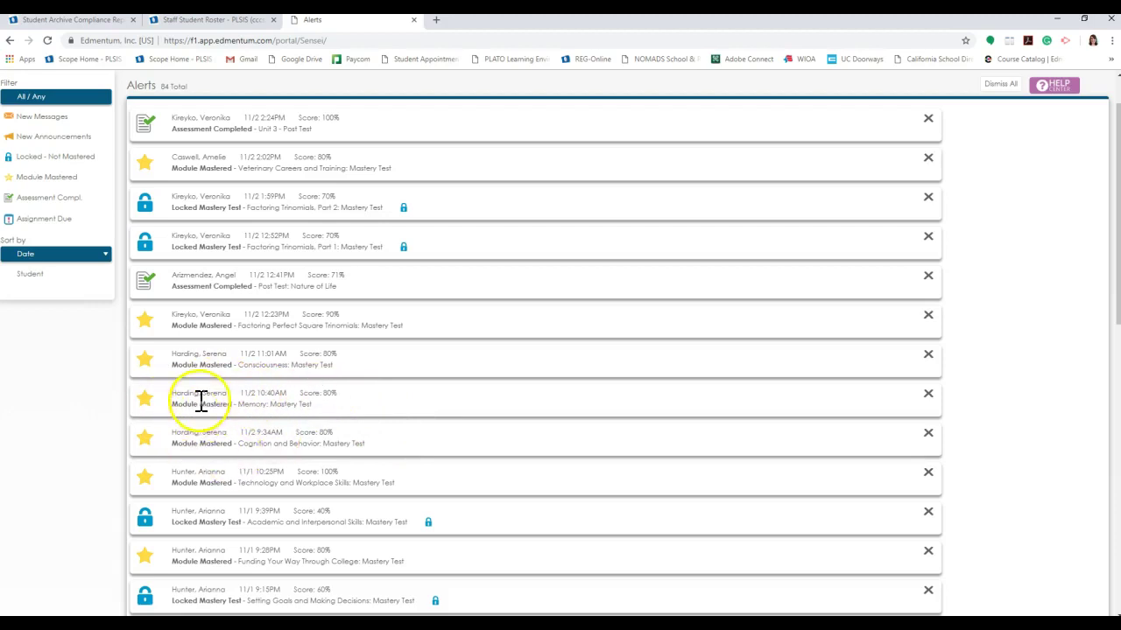
scroll(228, 443, "up", 2)
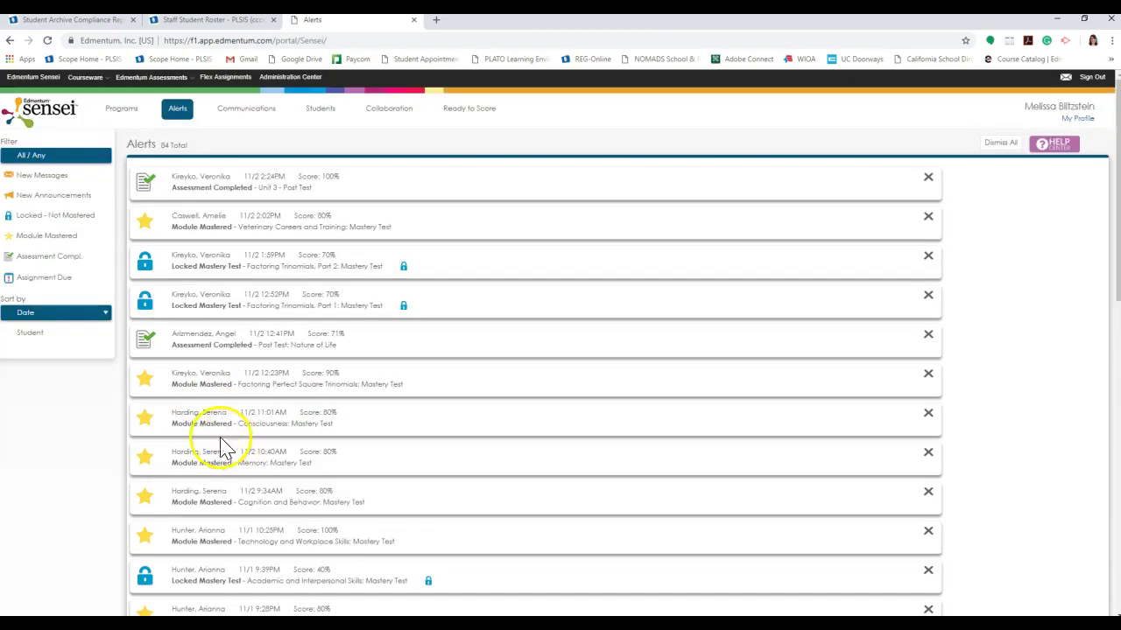
left_click(91, 78)
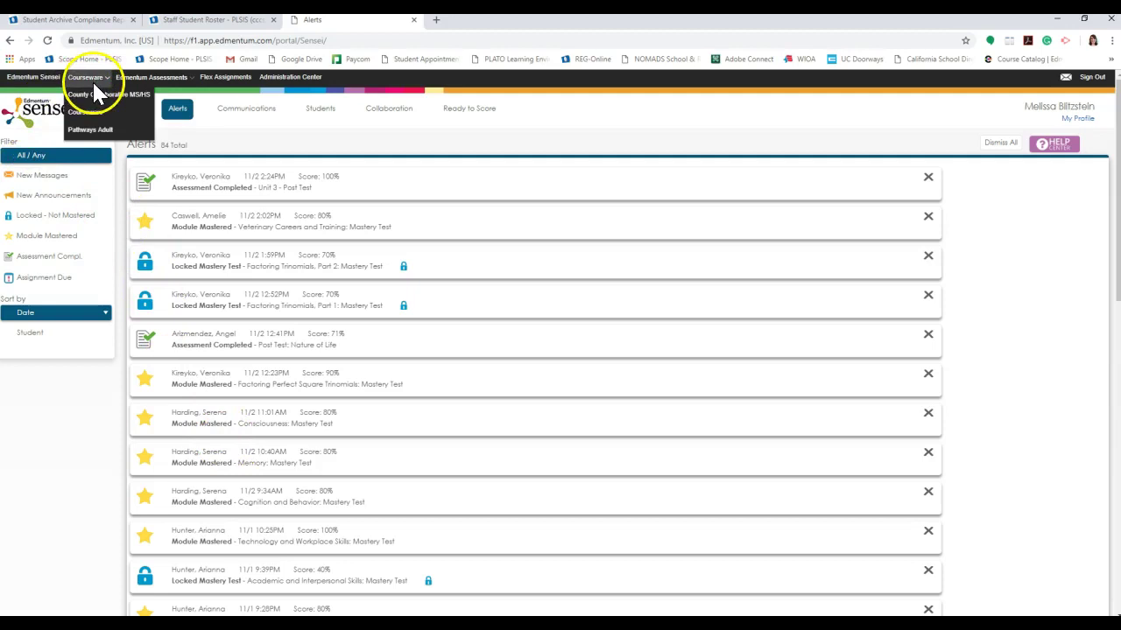
left_click(87, 112)
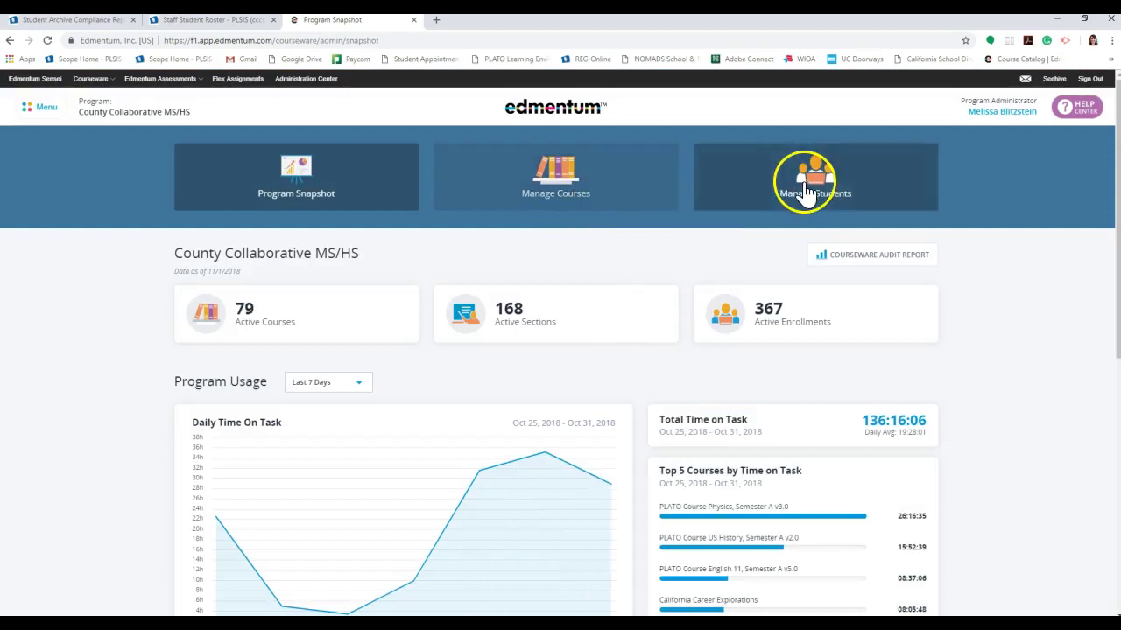
left_click(814, 189)
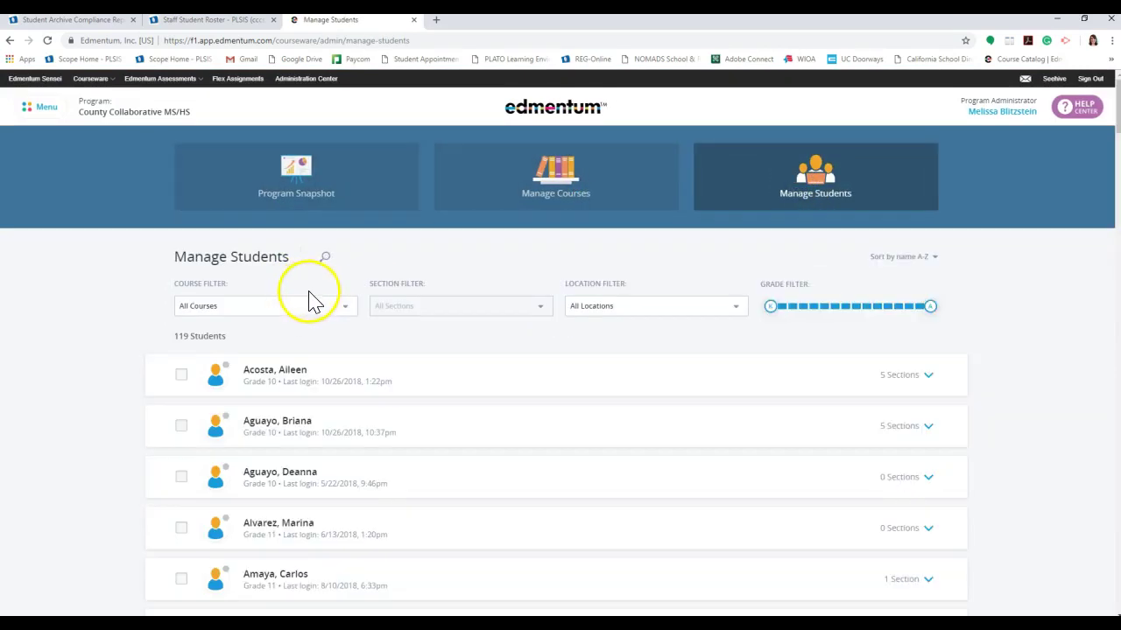
- Search the student list by the student's first name and expand the matching student's active sections
left_click(329, 258)
type("se")
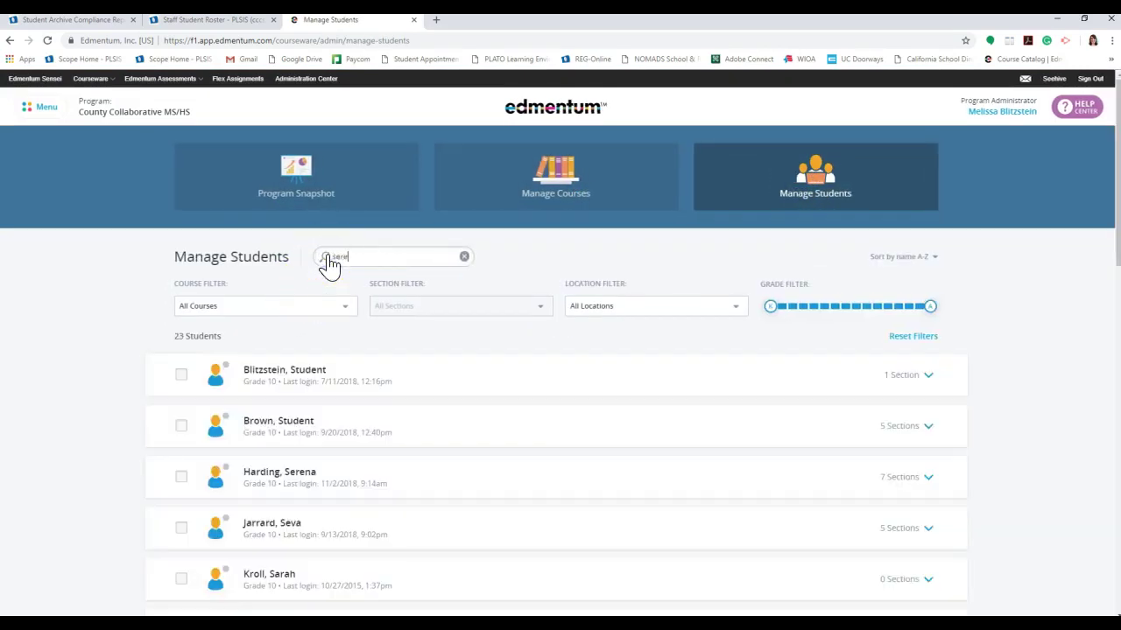
type("re")
left_click(318, 393)
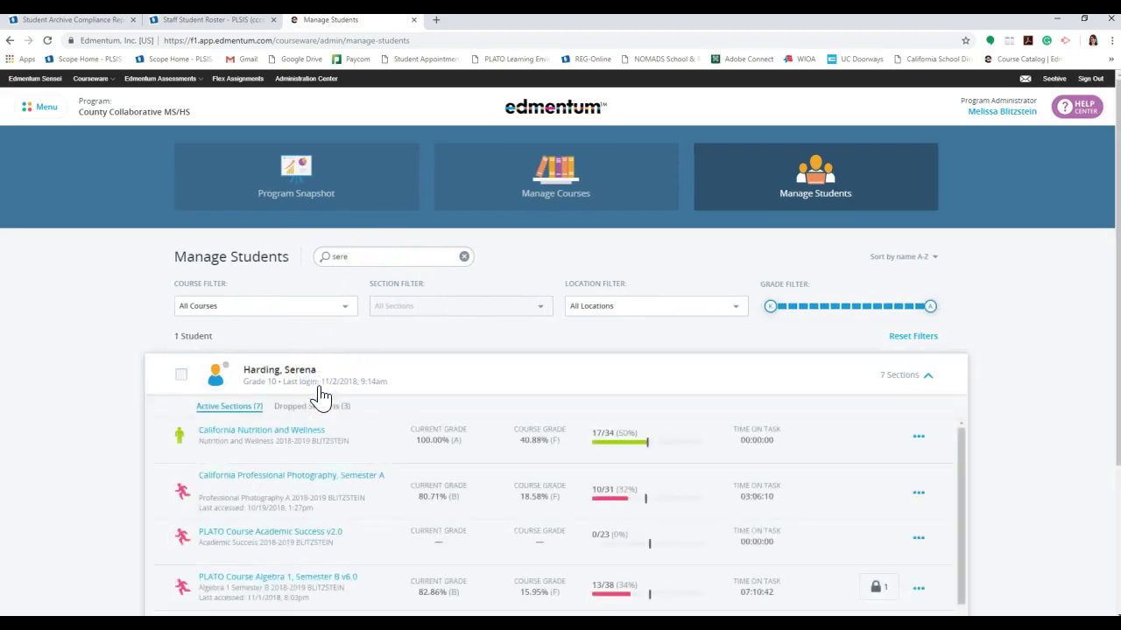
- Open the student's curriculum details for PLATO Course Psychology, Semester A v2.0
scroll(346, 462, "down", 1)
scroll(345, 462, "down", 5)
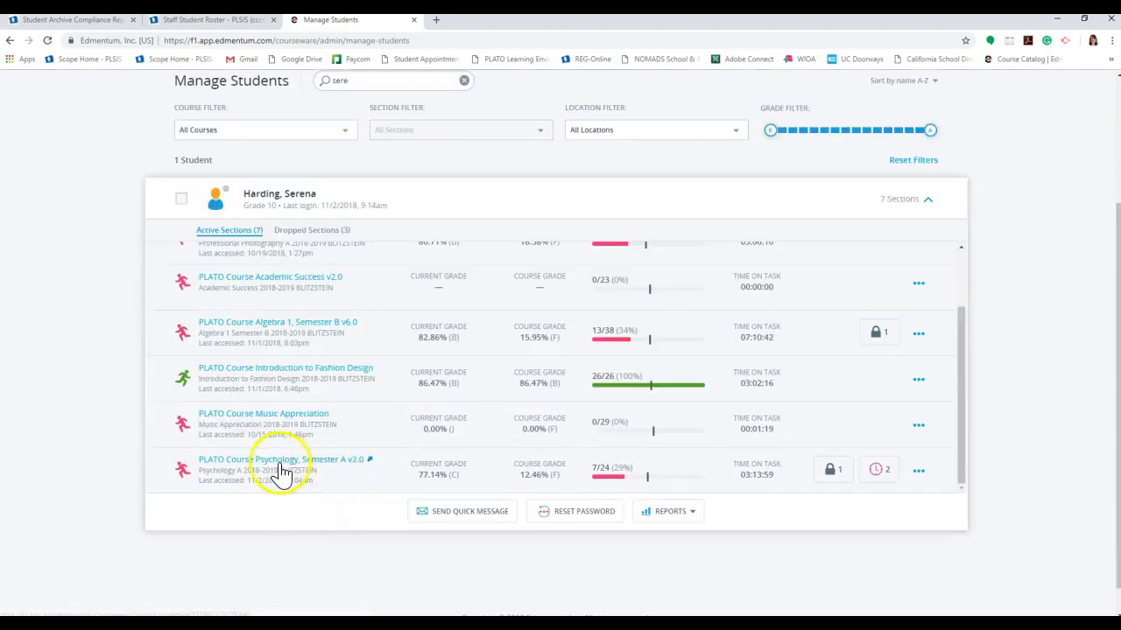
left_click(278, 469)
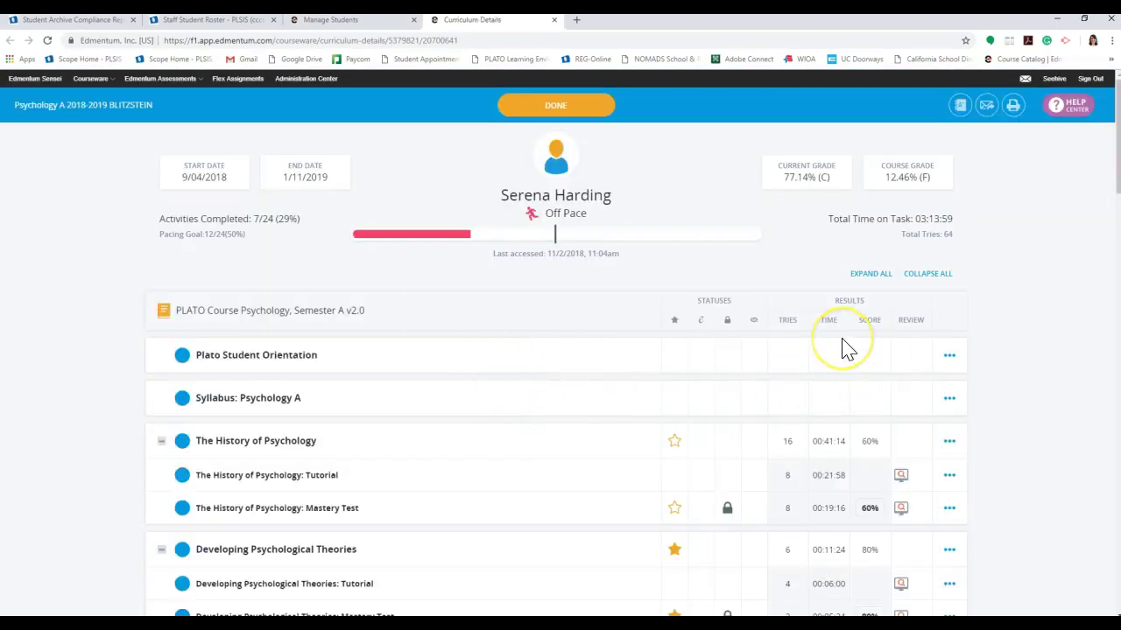
- Open the review of the Consciousness: Mastery Test and go to question 2
scroll(846, 348, "down", 1)
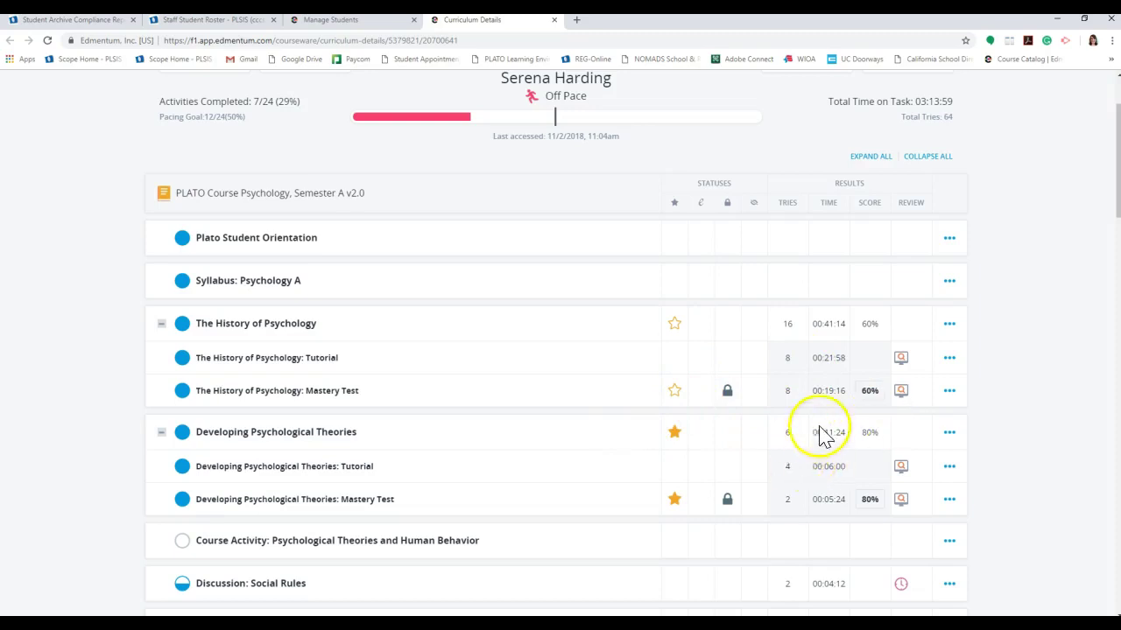
scroll(836, 430, "down", 7)
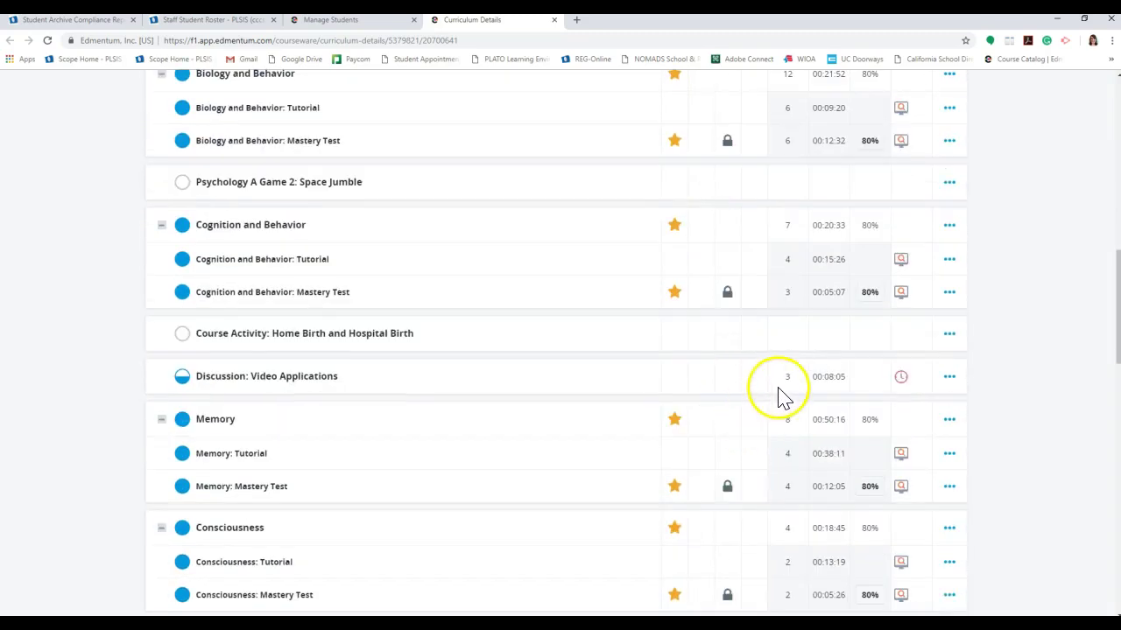
scroll(788, 438, "down", 2)
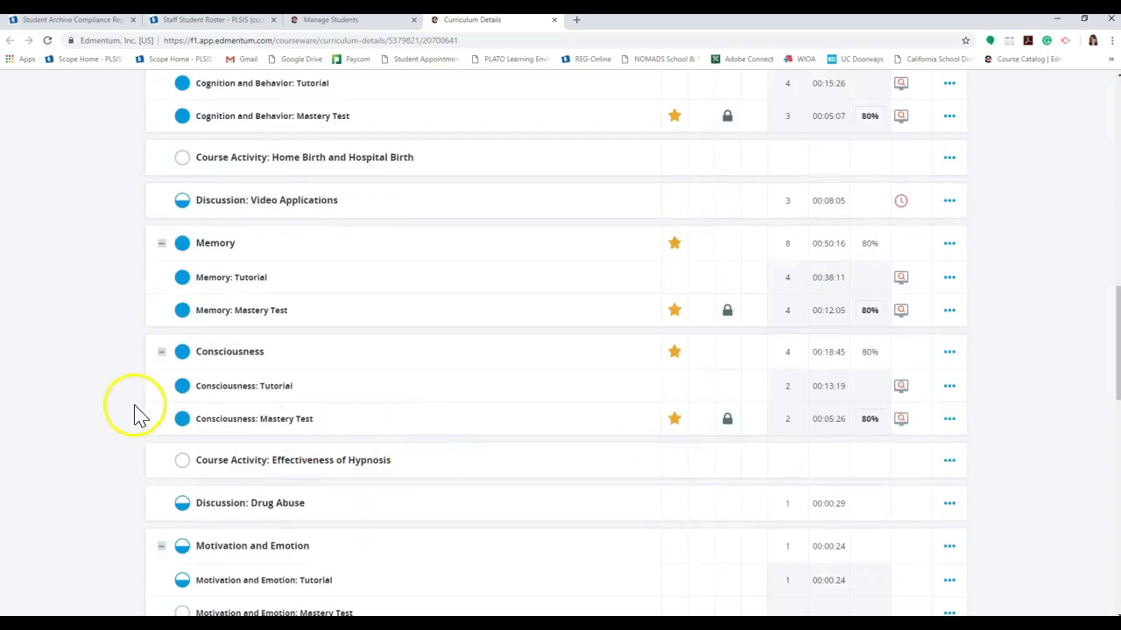
scroll(345, 385, "down", 1)
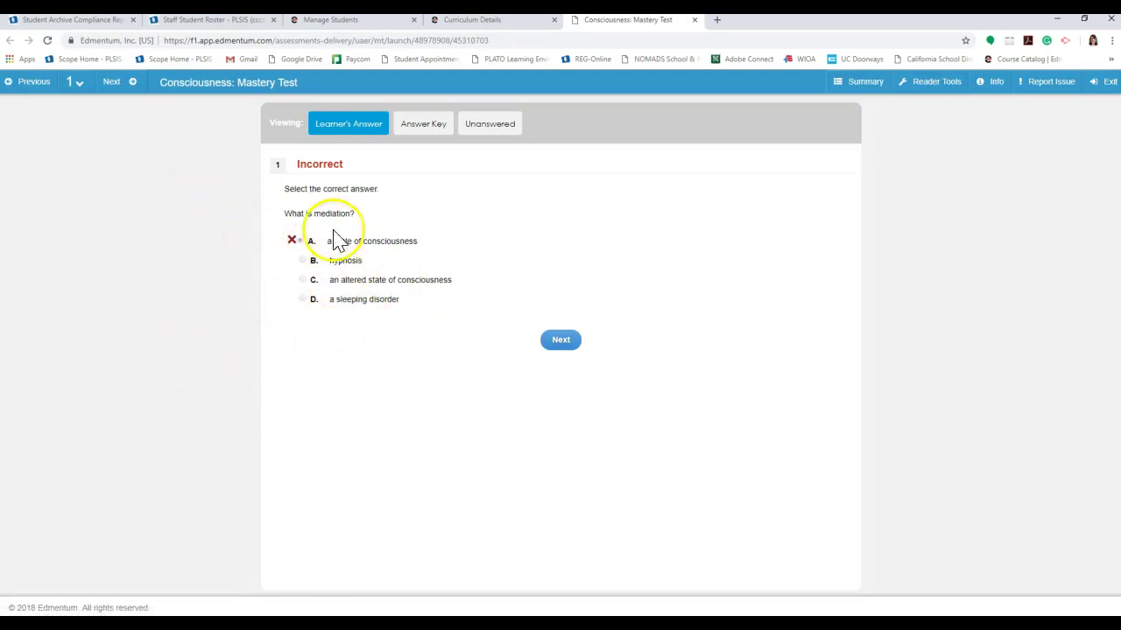
left_click(76, 88)
left_click(56, 149)
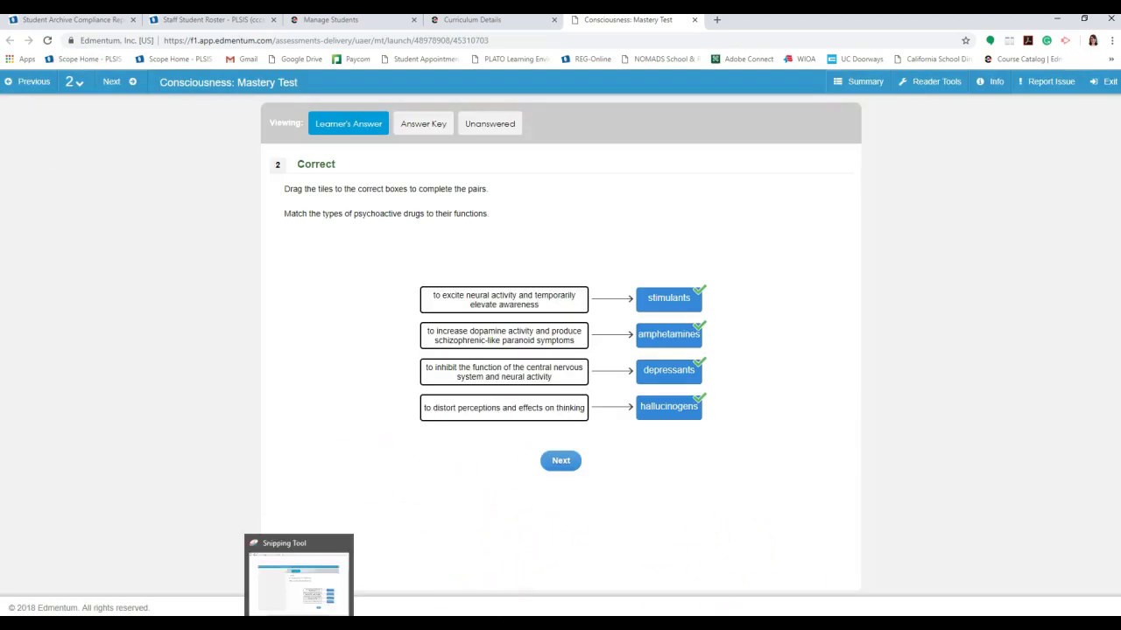
- Switch to Snipping Tool, capture the test header with the full question 2 answer, and copy the new snip
left_click(299, 621)
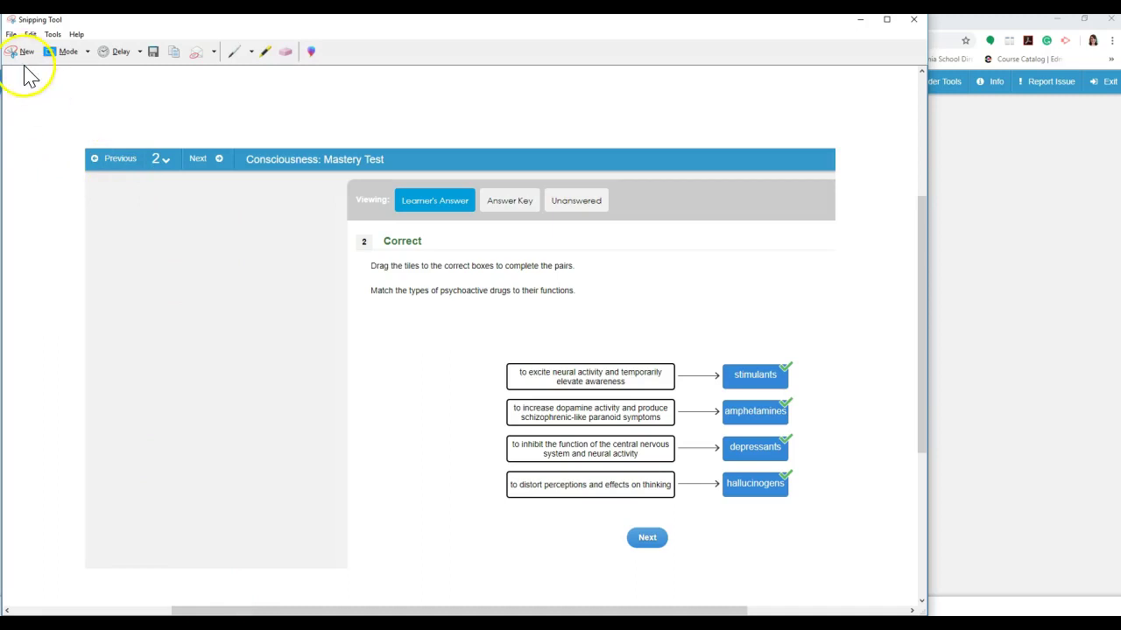
left_click(25, 56)
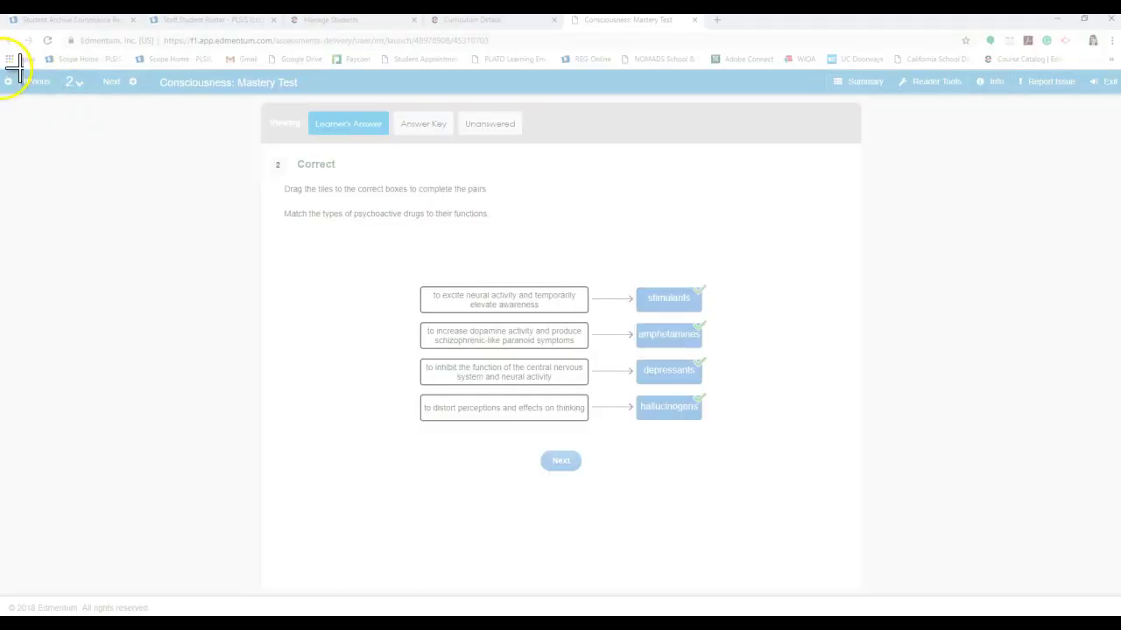
left_click_drag(2, 68, 737, 506)
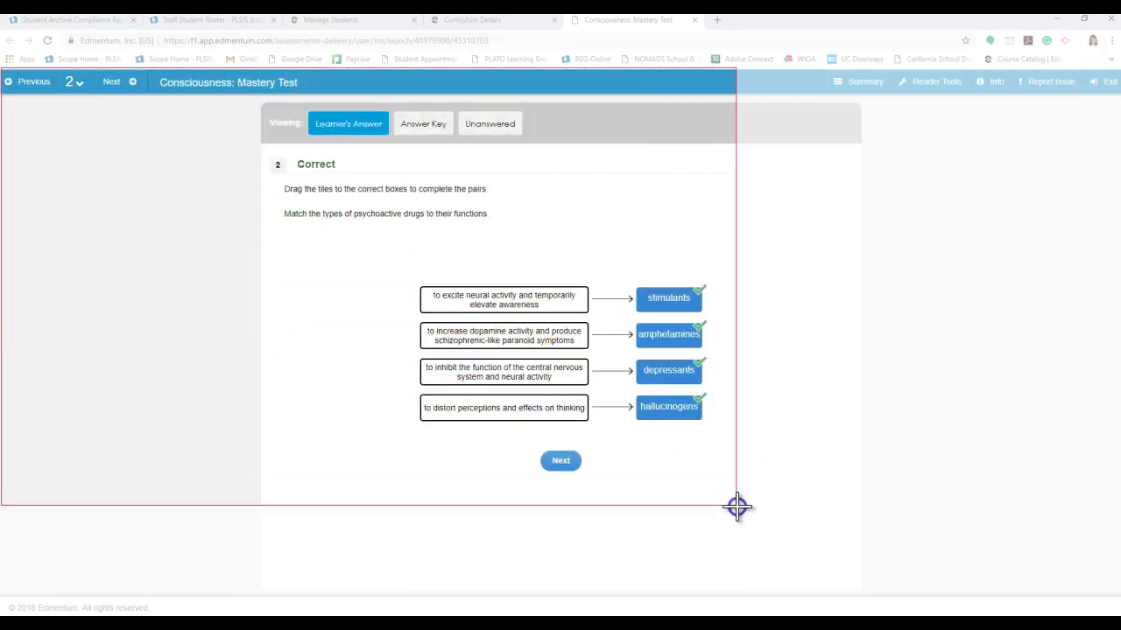
left_click_drag(737, 507, 738, 506)
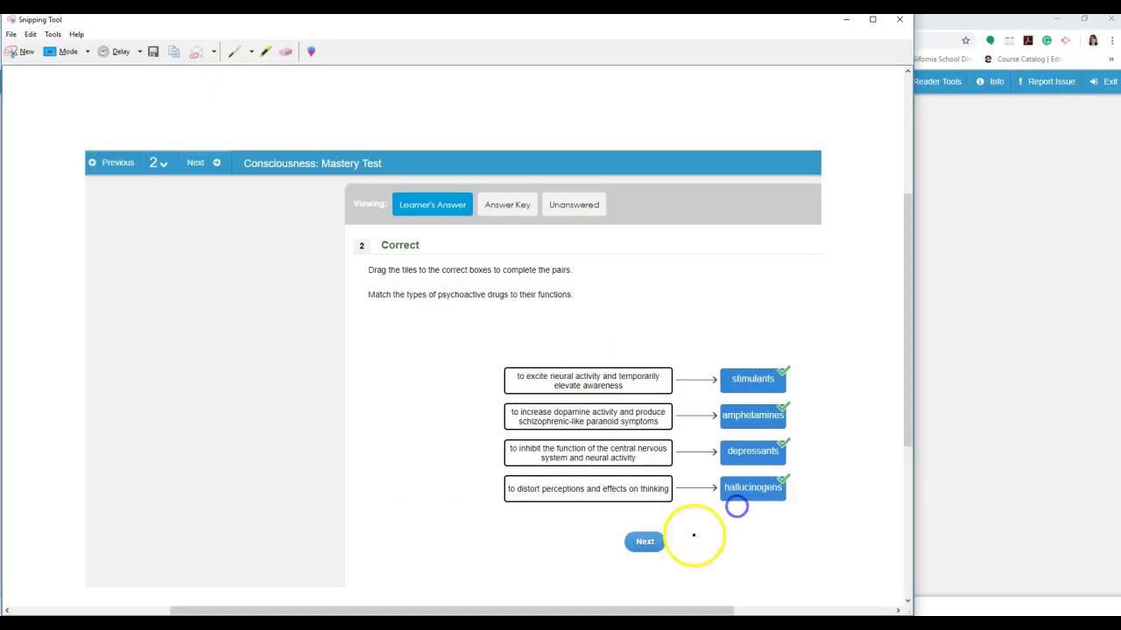
right_click(478, 325)
left_click(434, 346)
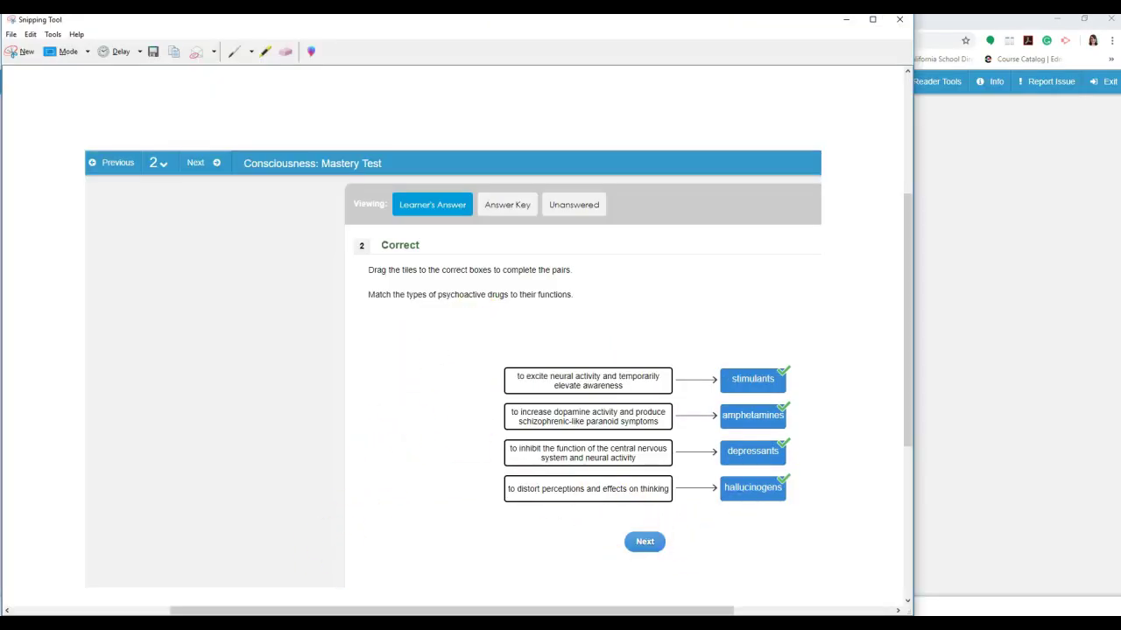
- Switch to dfs.docx in Word and replace the old screenshot below the score line with the copied snip
key("alt+Tab")
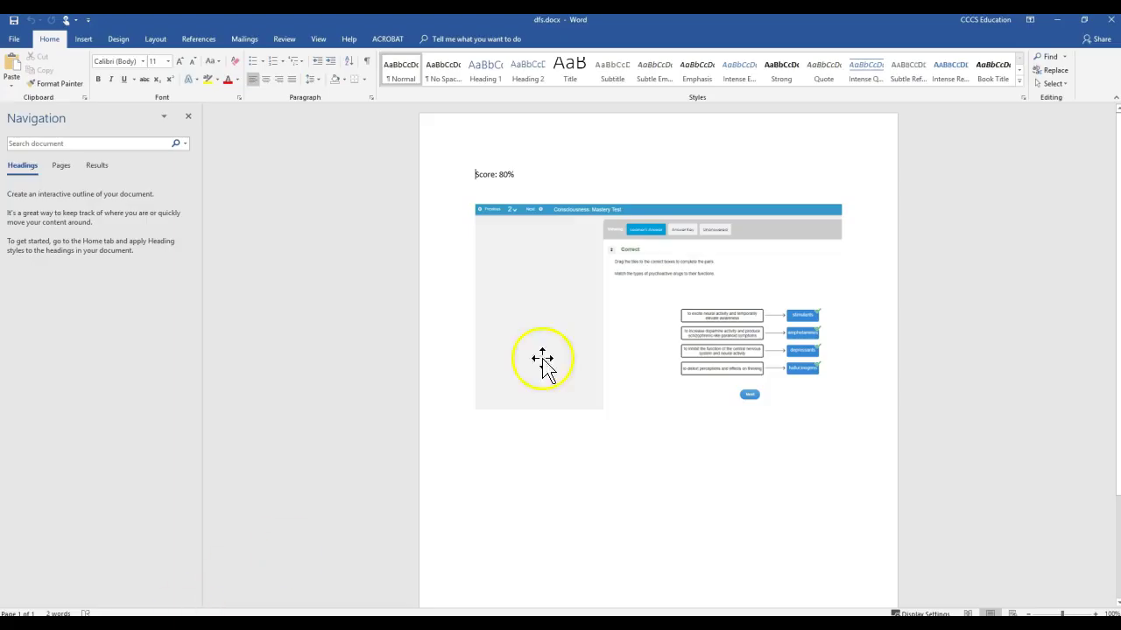
left_click(723, 275)
key("Delete")
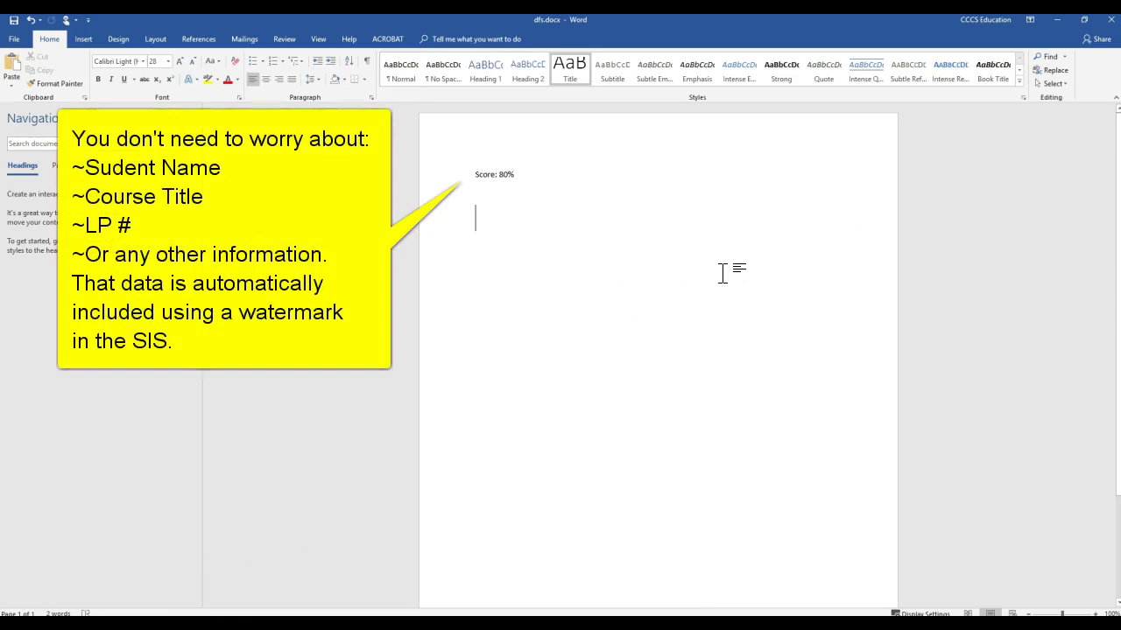
left_click(496, 253)
left_click(619, 370)
key("ctrl+v")
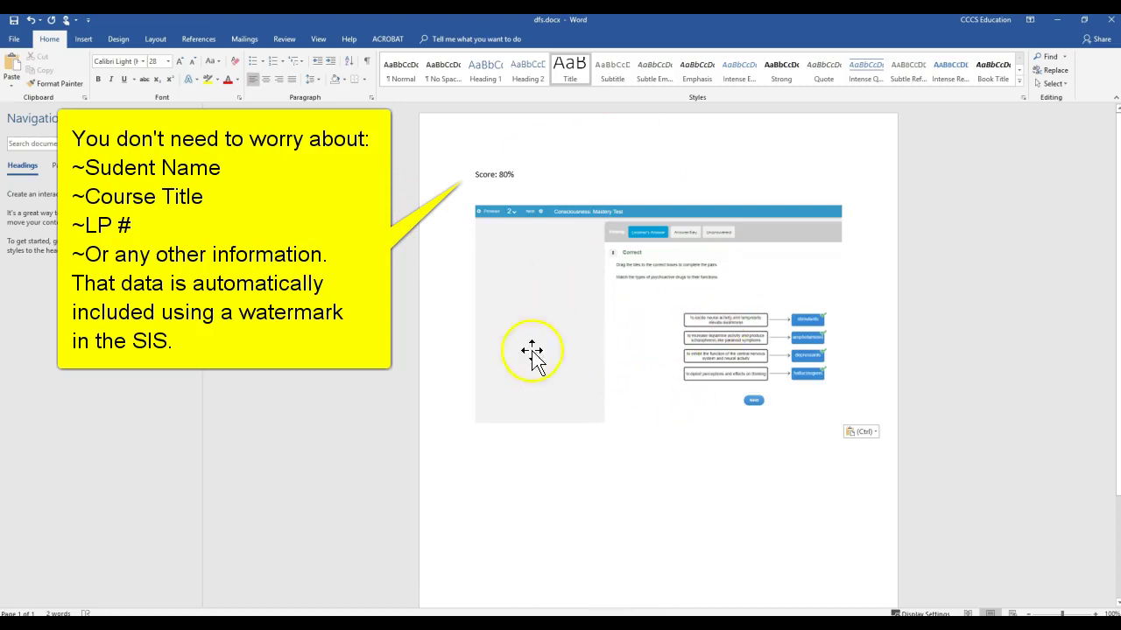
left_click(655, 300)
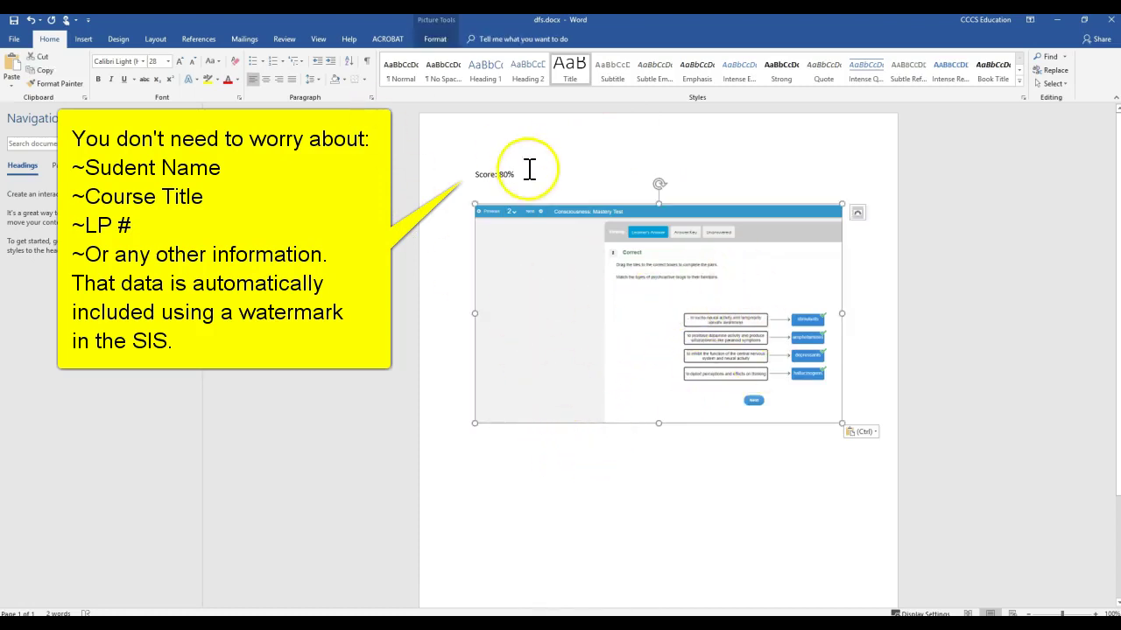
double_click(501, 174)
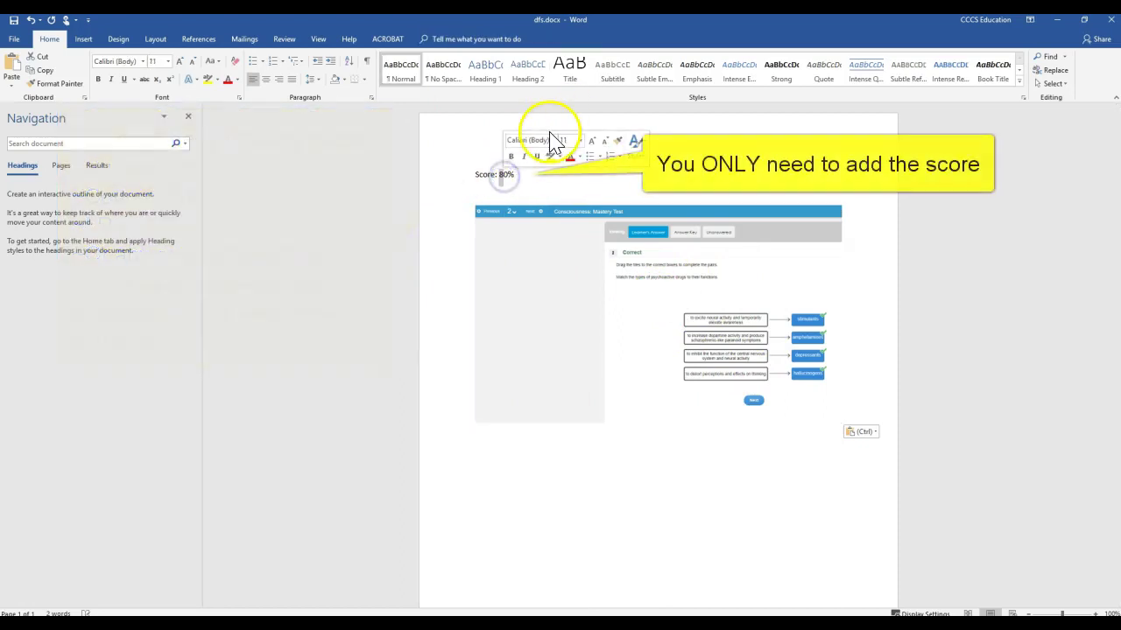
left_click(539, 171)
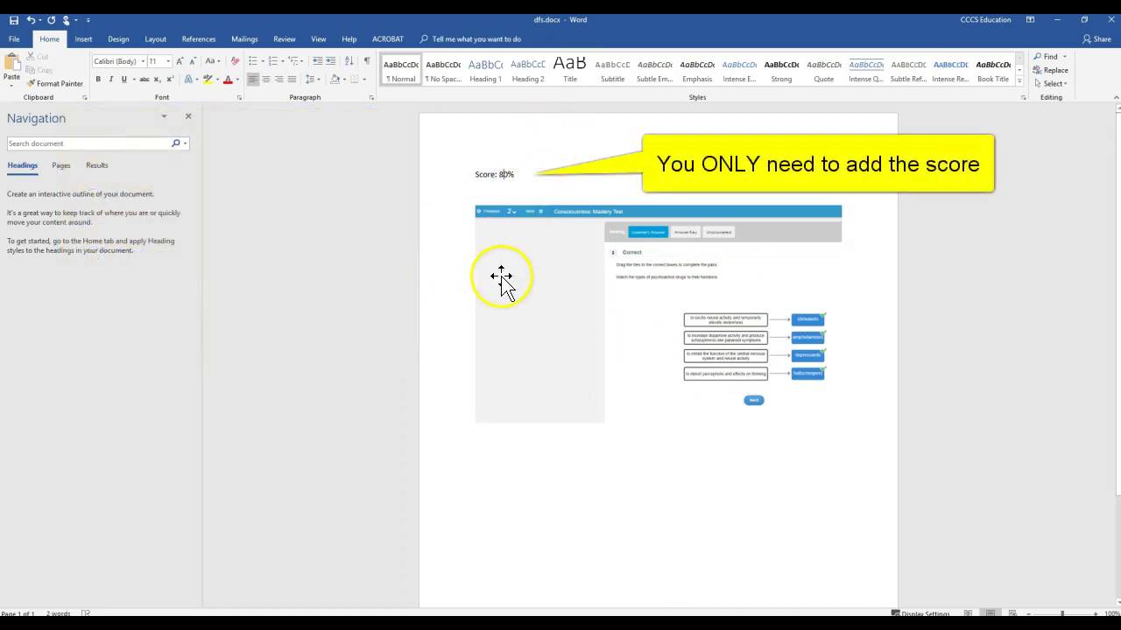
- Start saving the document as an Adobe PDF, allow the file to be saved first, and choose the student's LP3 folder as the destination
left_click(15, 39)
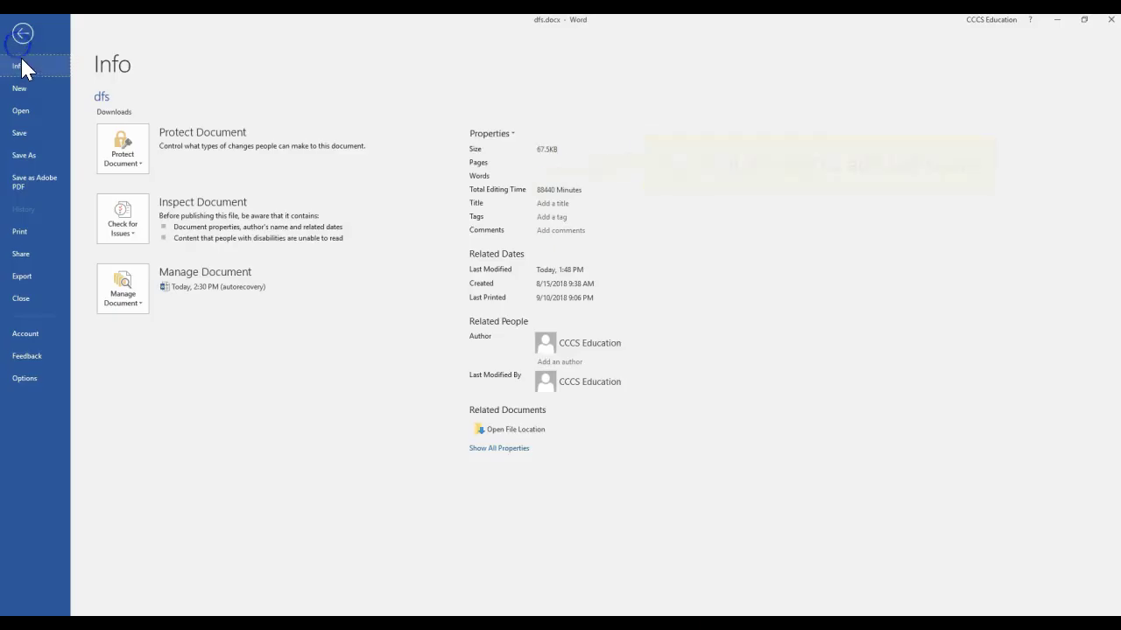
left_click(37, 183)
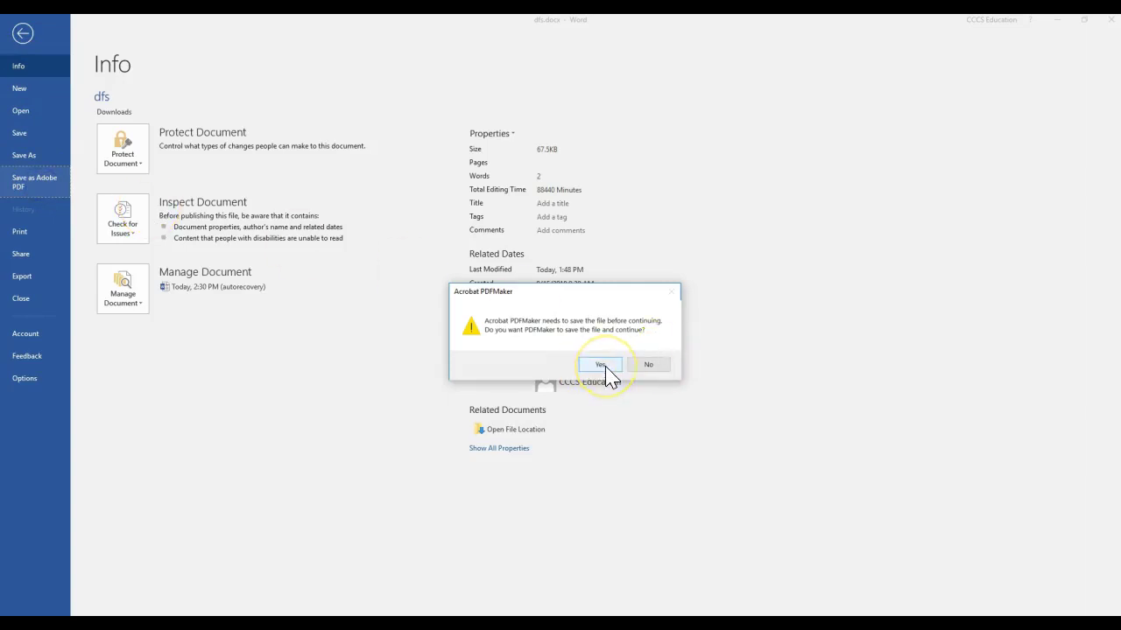
left_click(601, 364)
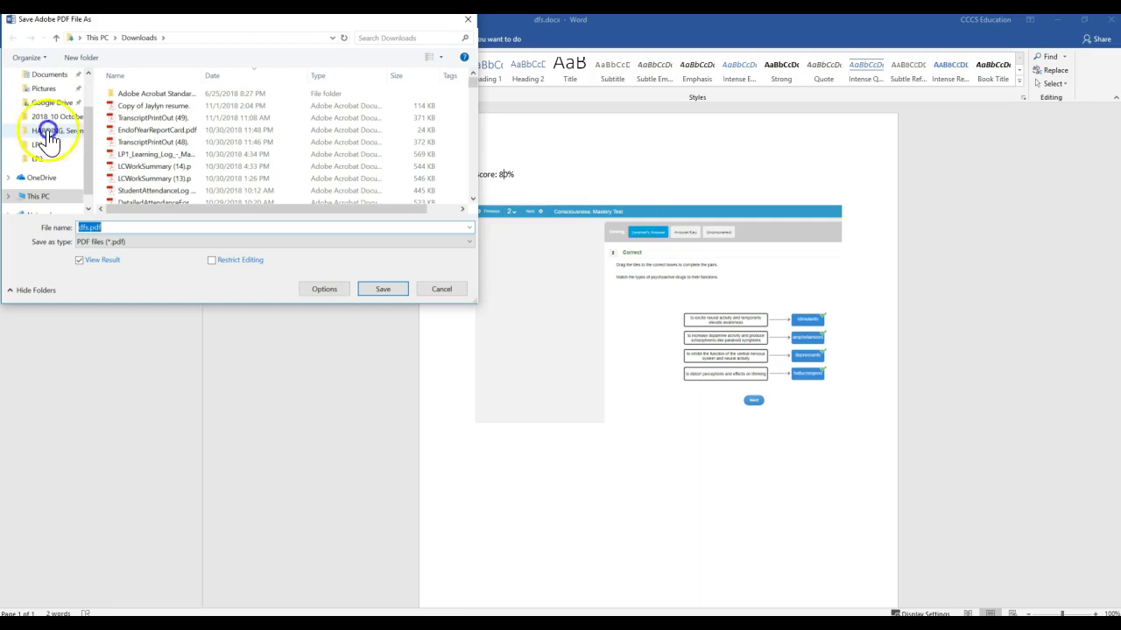
left_click(51, 133)
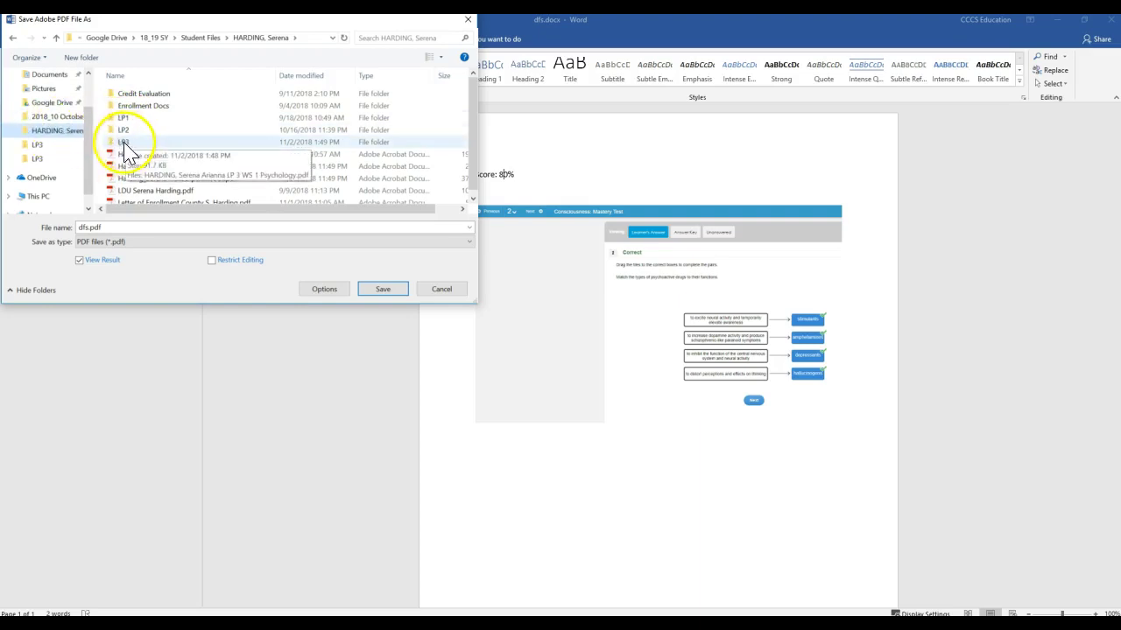
left_click(123, 143)
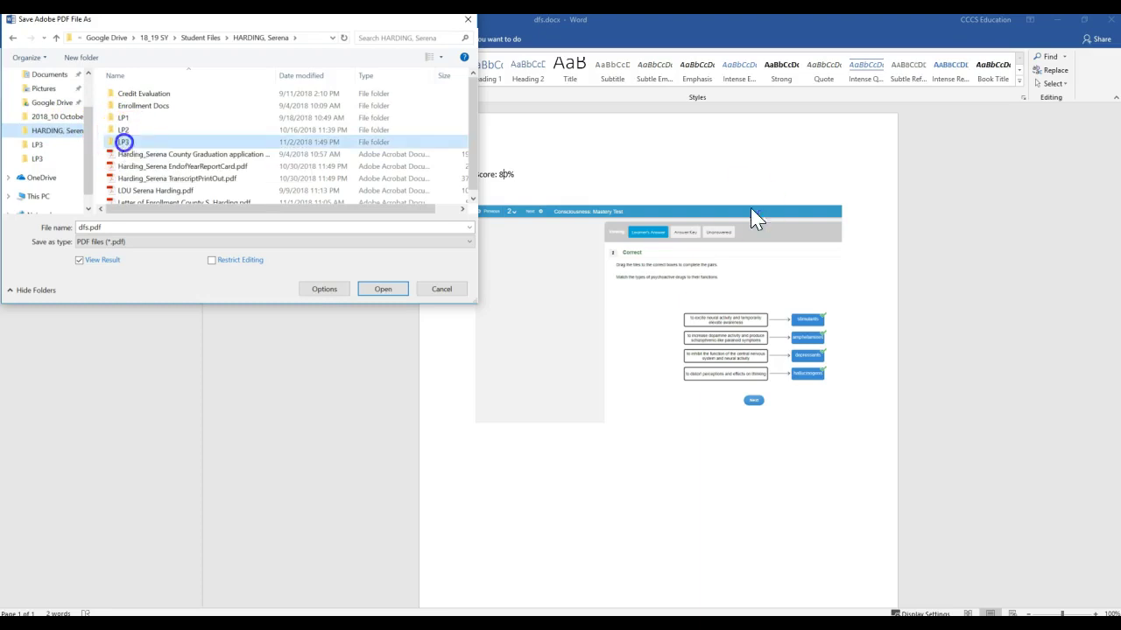
double_click(126, 142)
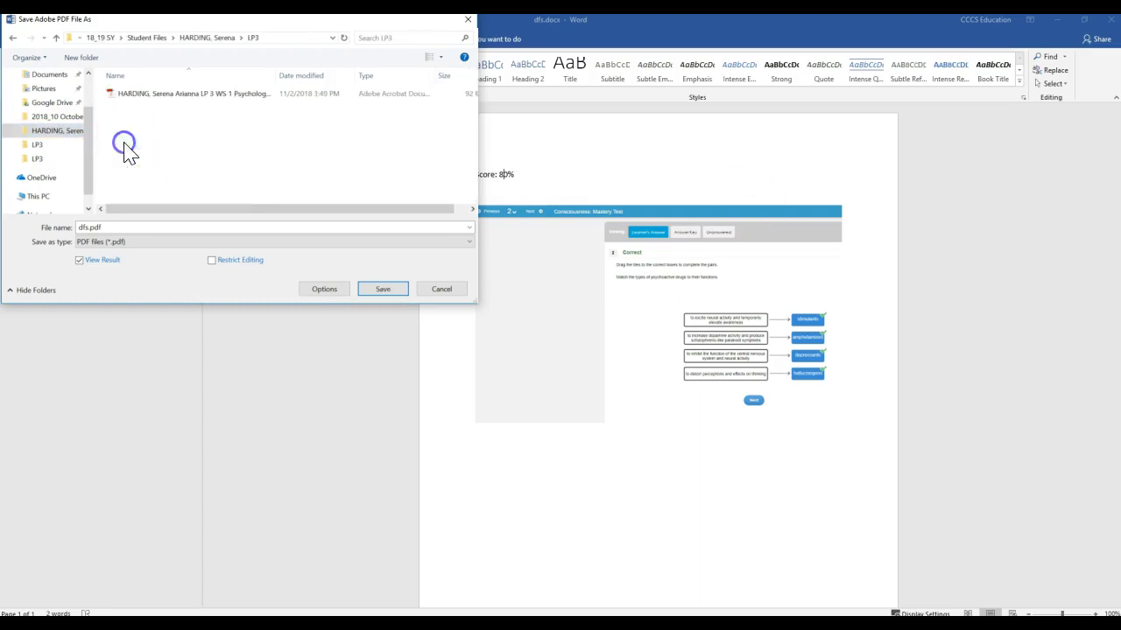
- Name the PDF with the student's last and first name plus "LP 3 WS 1 Psychology", omitting the middle name, and save it
left_click(187, 96)
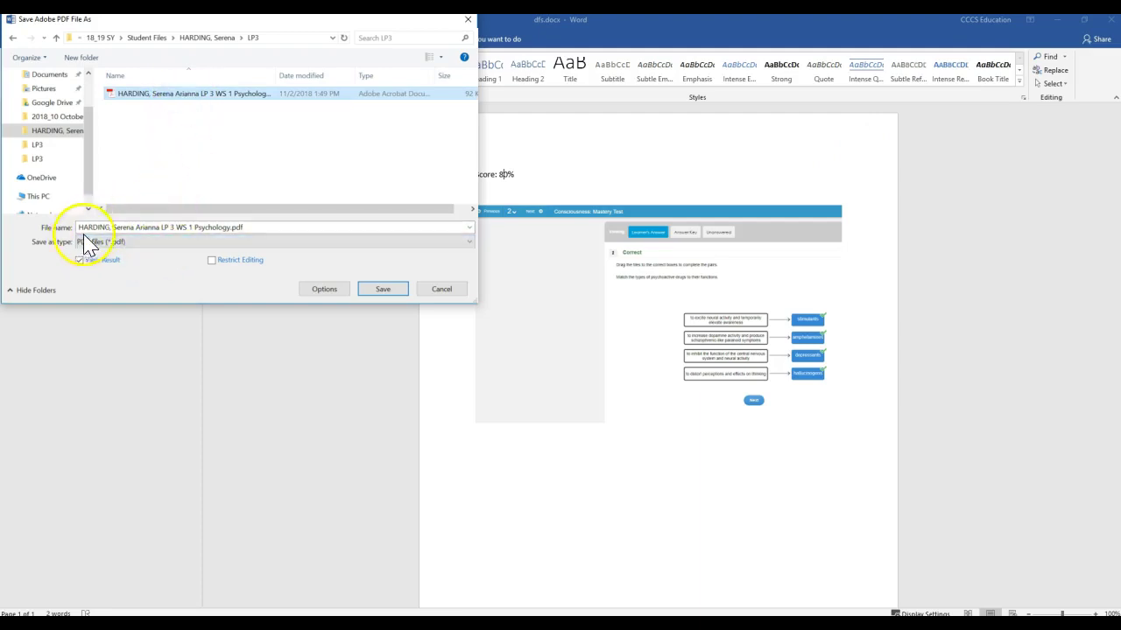
double_click(149, 227)
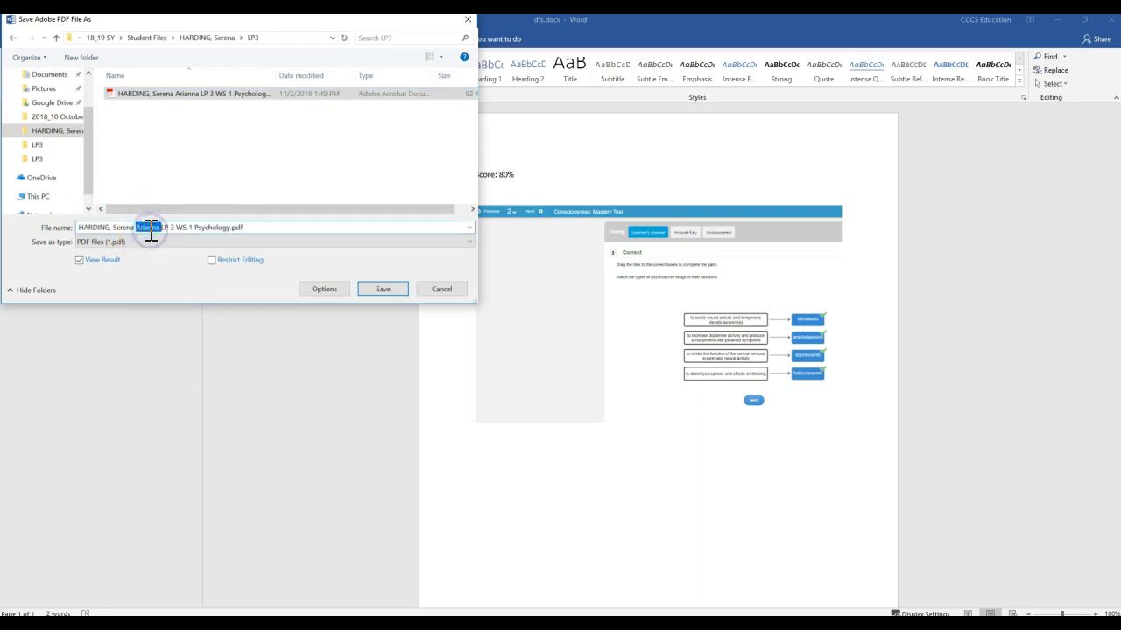
key("BackSpace")
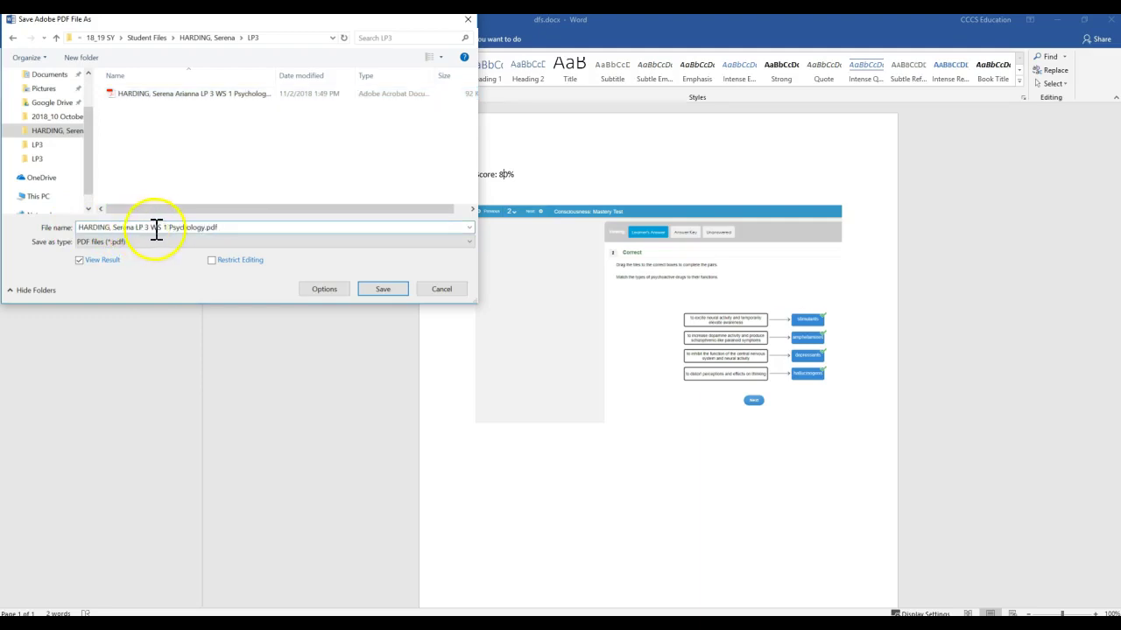
left_click(200, 228)
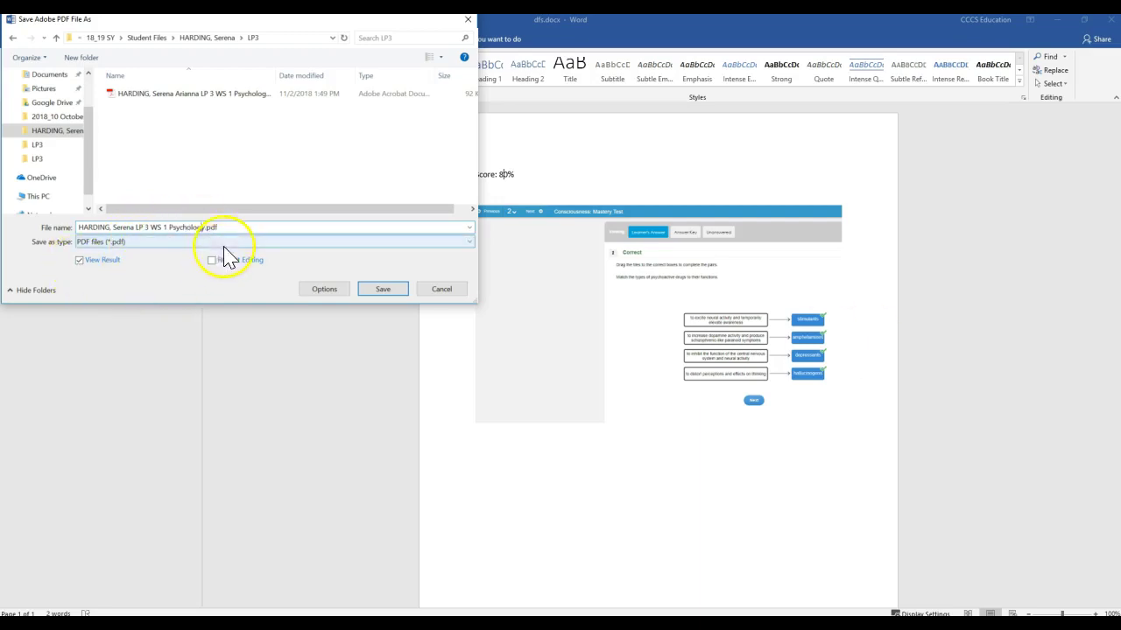
left_click(383, 289)
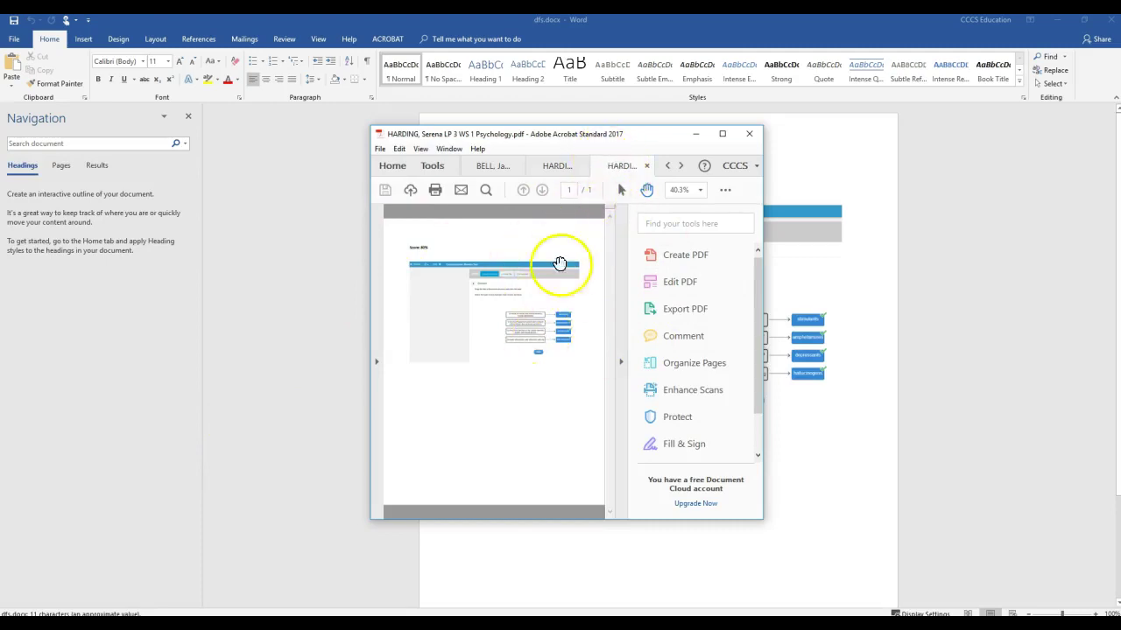
- Minimize the PDF, the Word document and Snipping Tool, and switch to the Student Archive Compliance Report in the browser
left_click(698, 135)
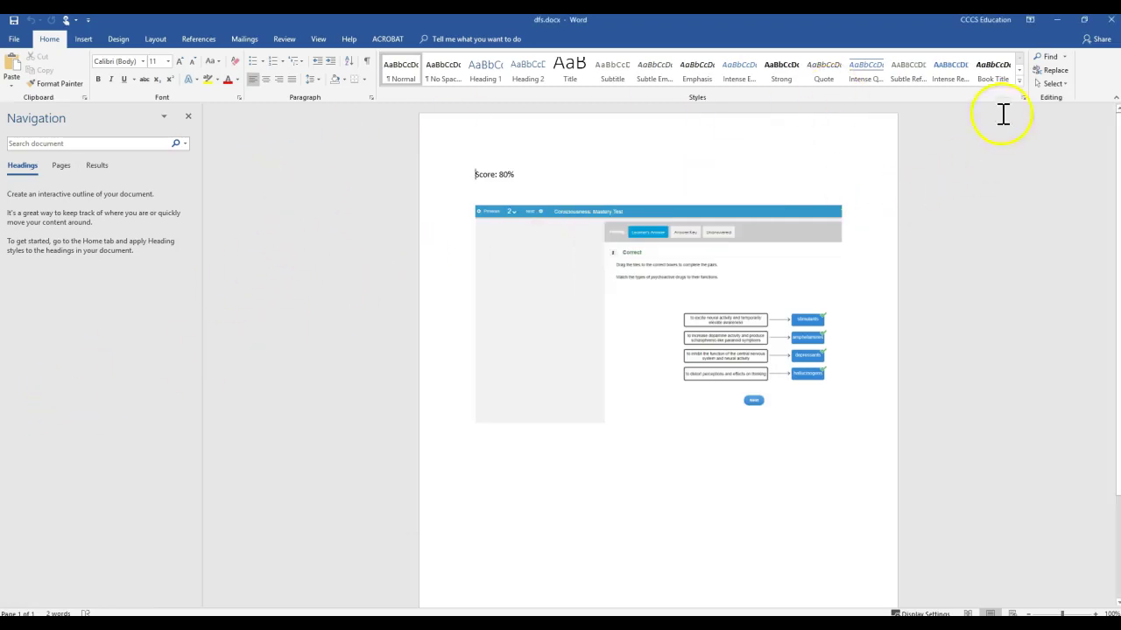
left_click(1057, 19)
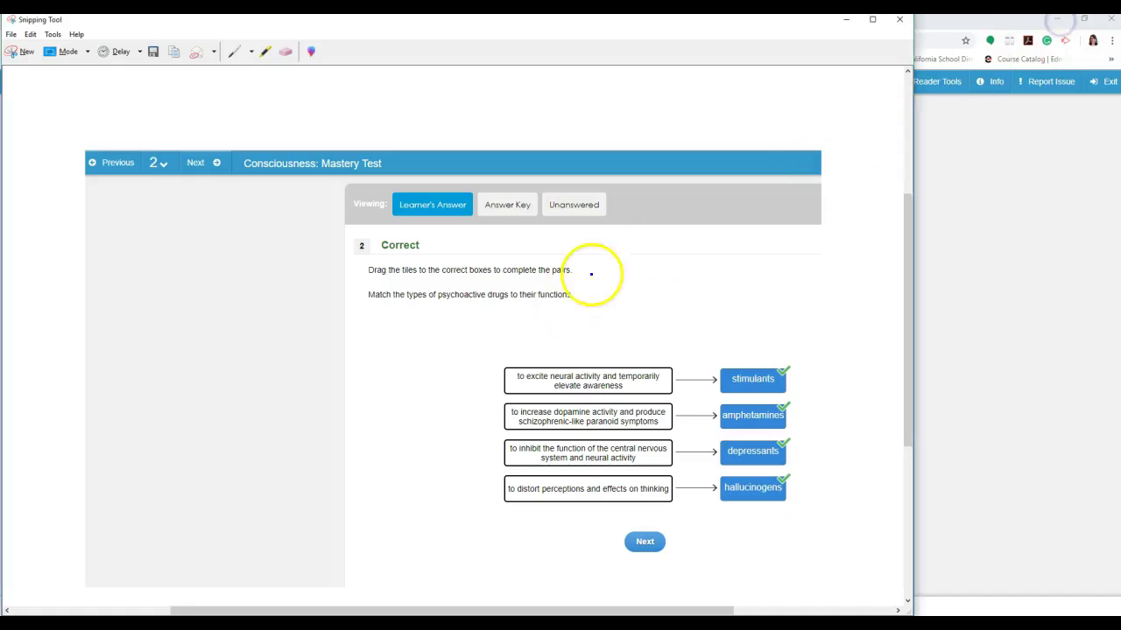
left_click(844, 19)
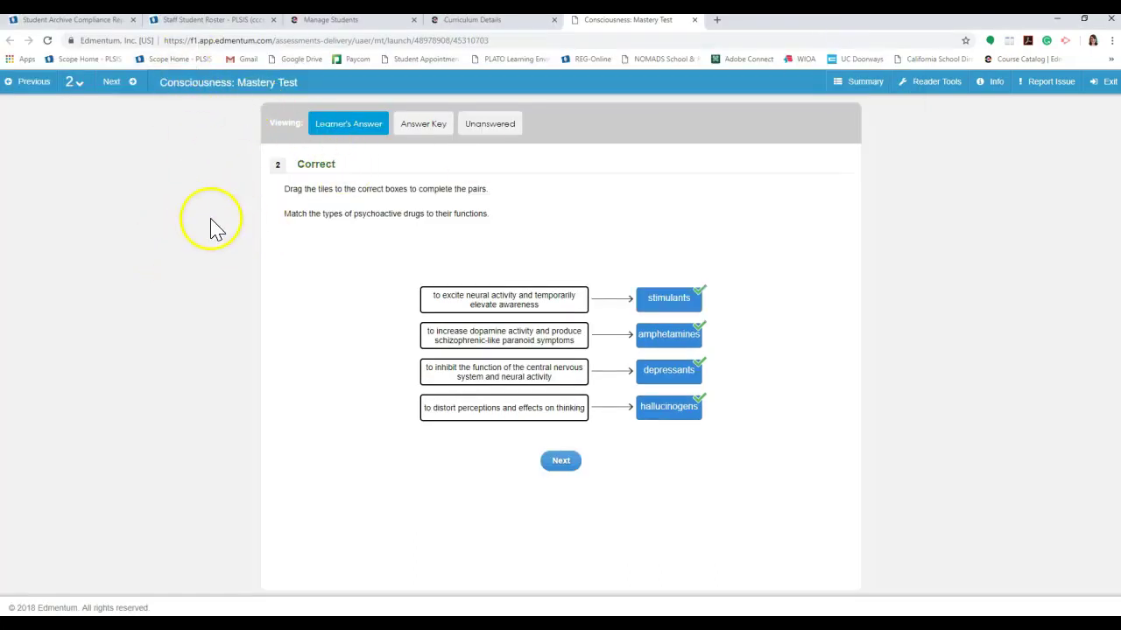
left_click(101, 21)
- Open a fresh Archive compliance report form from the teachers' Compliance section
scroll(354, 421, "up", 1)
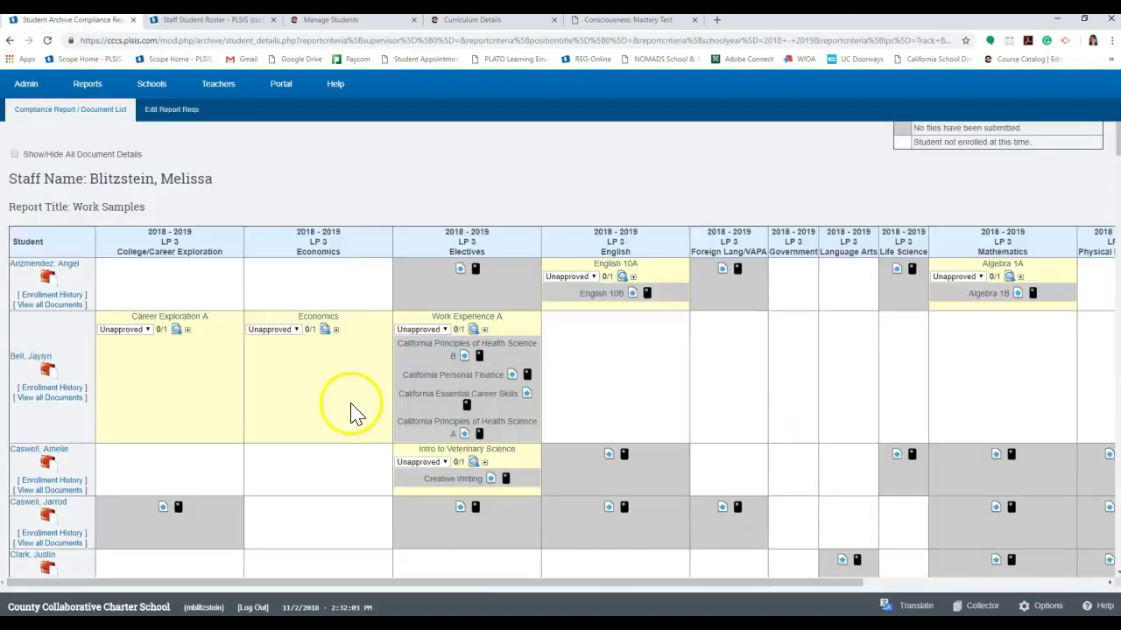
scroll(353, 410, "up", 5)
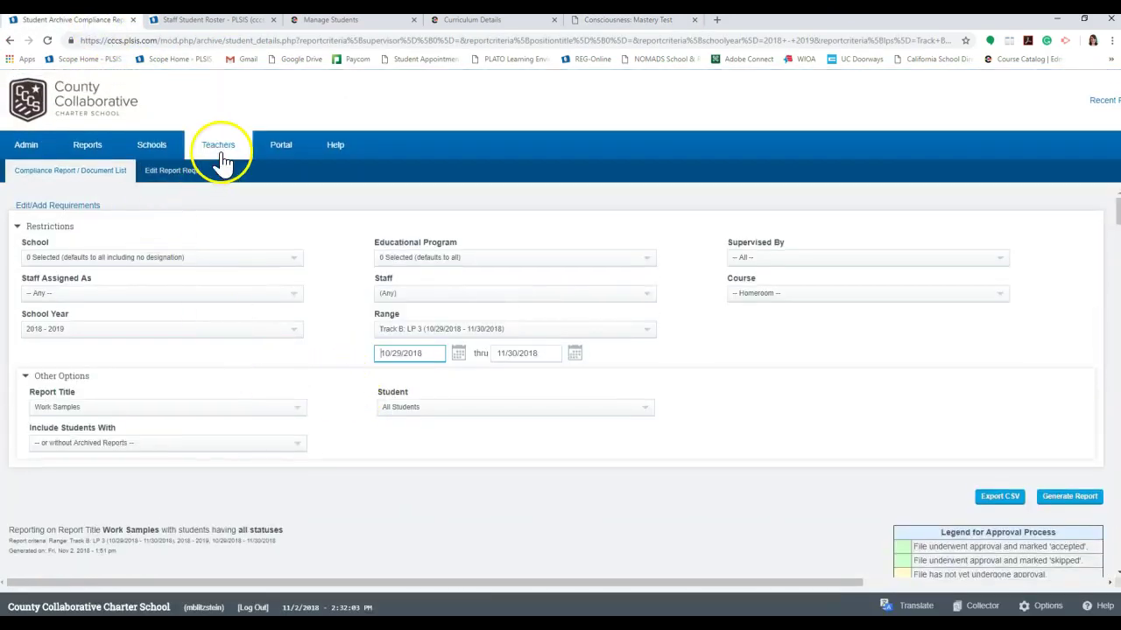
left_click(225, 151)
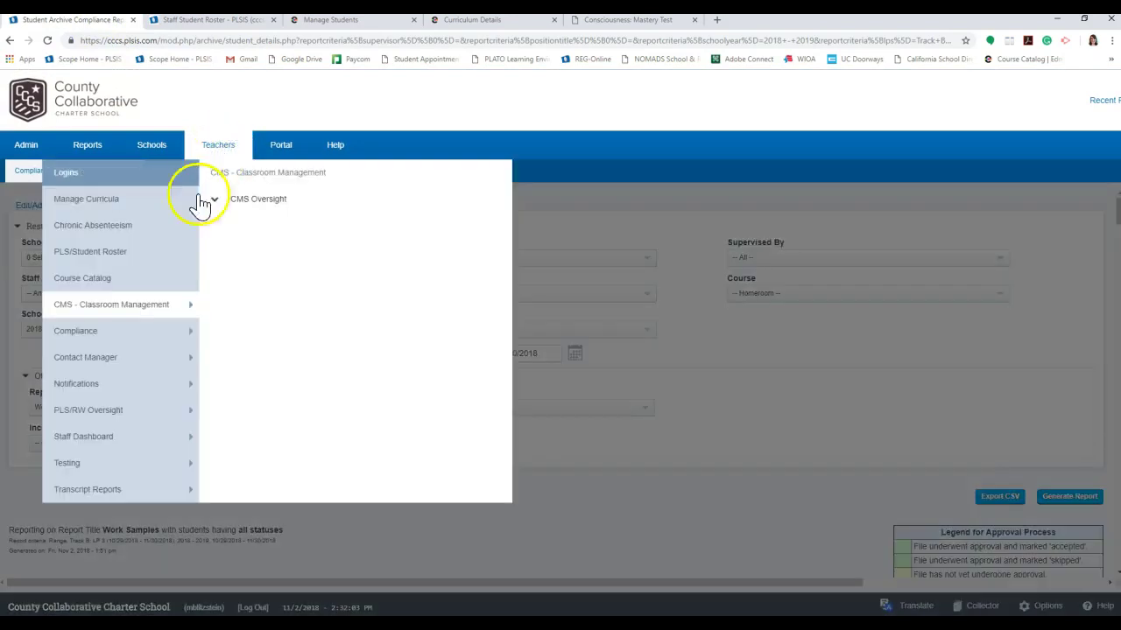
mouse_move(82, 337)
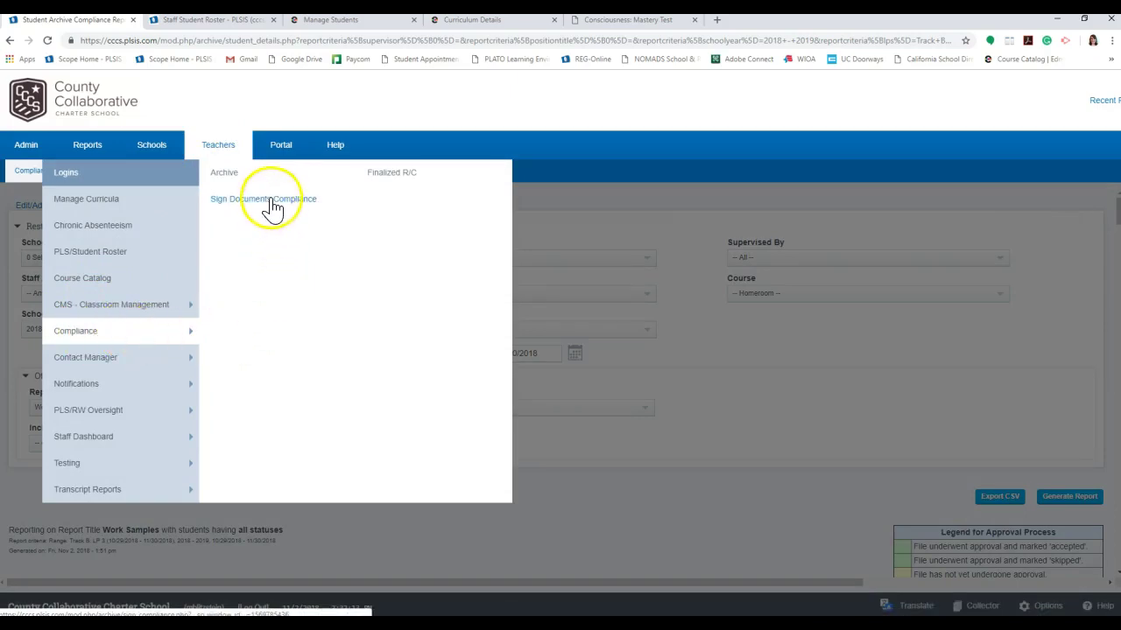
left_click(226, 177)
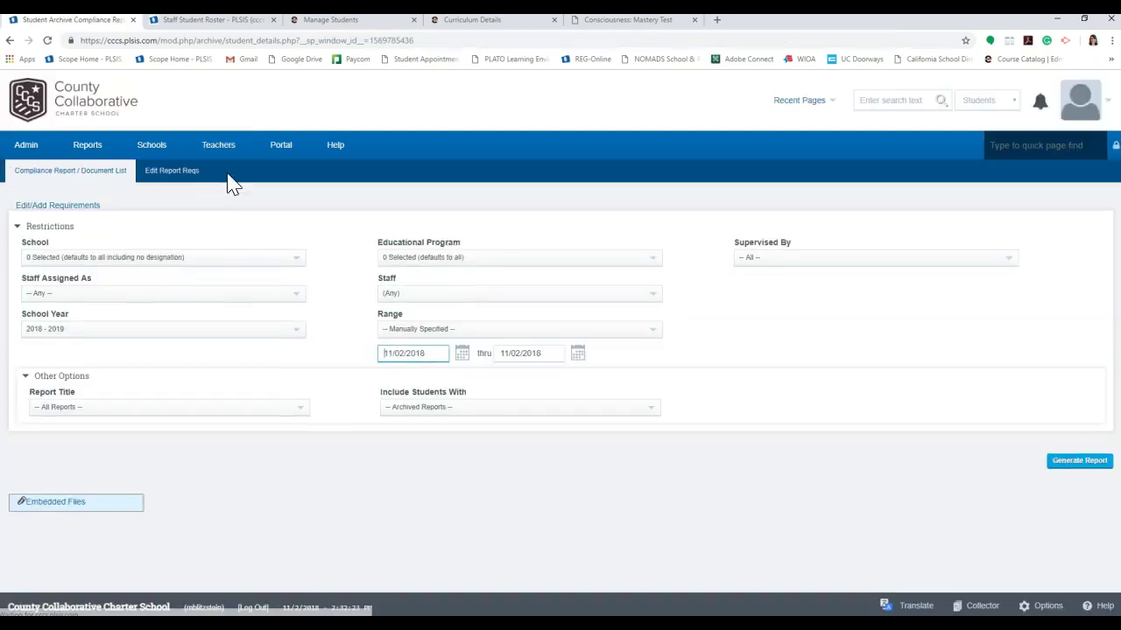
left_click(271, 201)
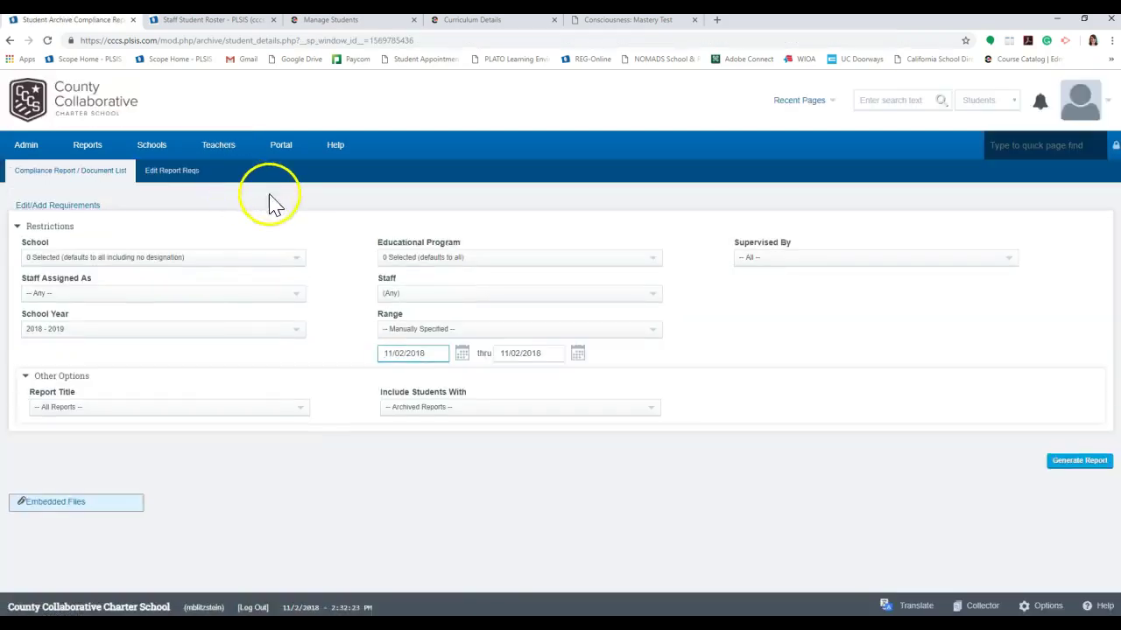
- Set the report range to Track B: LP 3 (10/29/2018 - 11/30/2018) and the report title to Work Samples
left_click(419, 337)
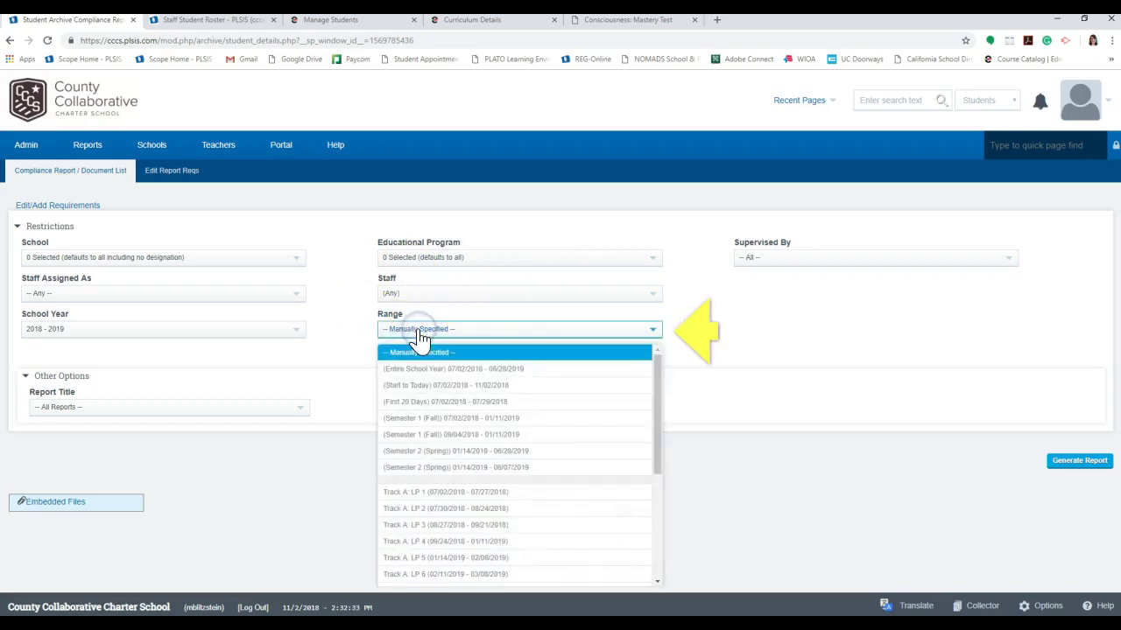
scroll(423, 525, "down", 4)
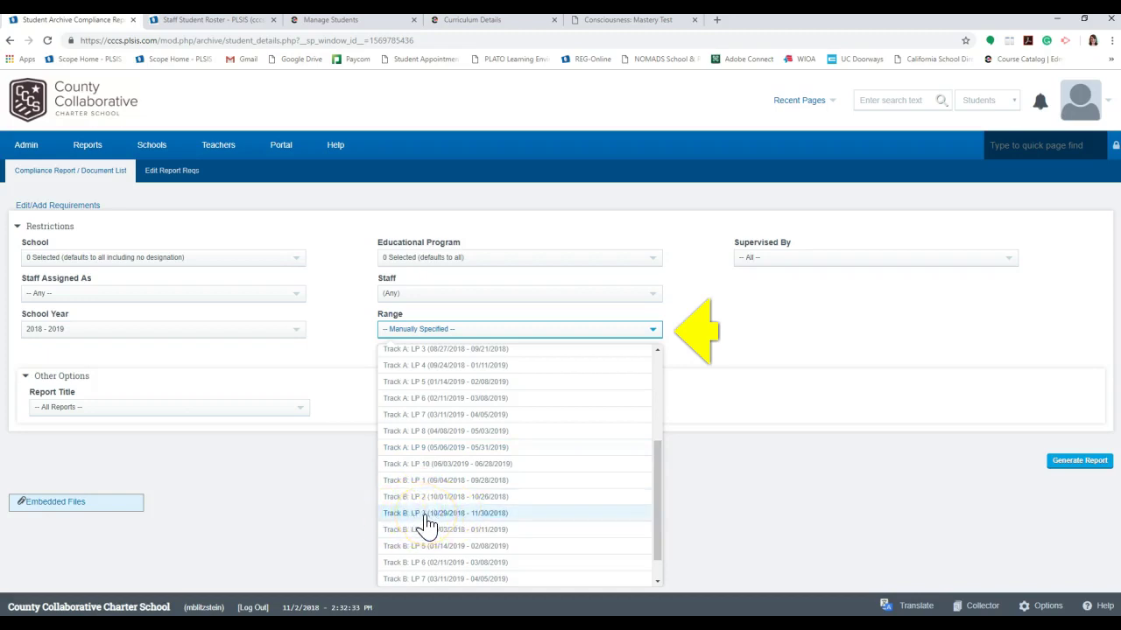
left_click(426, 516)
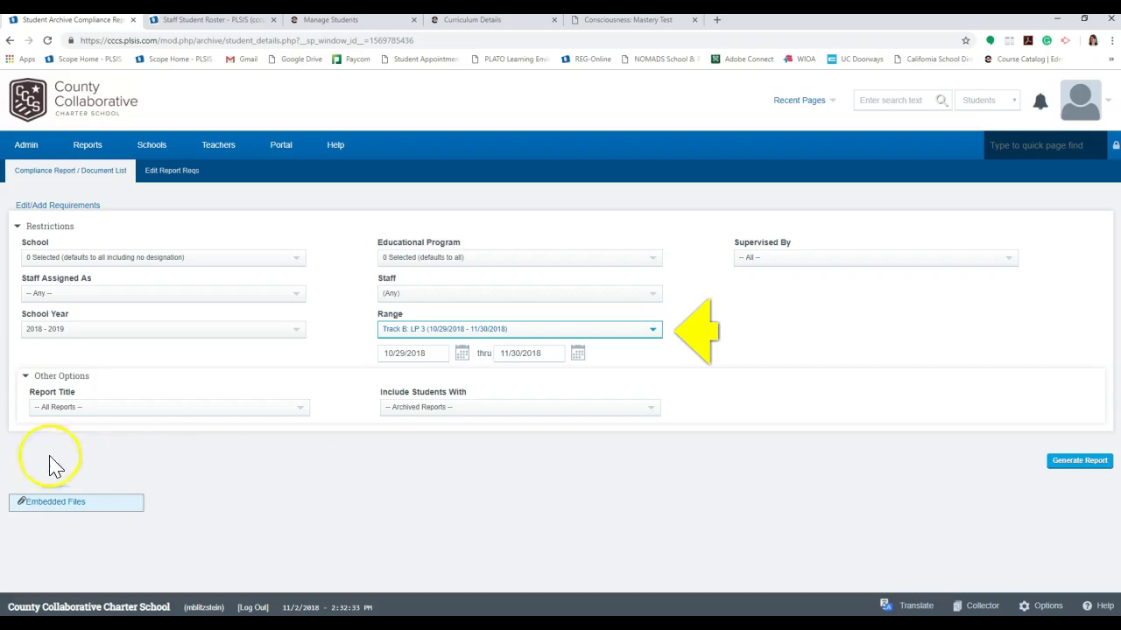
left_click(91, 409)
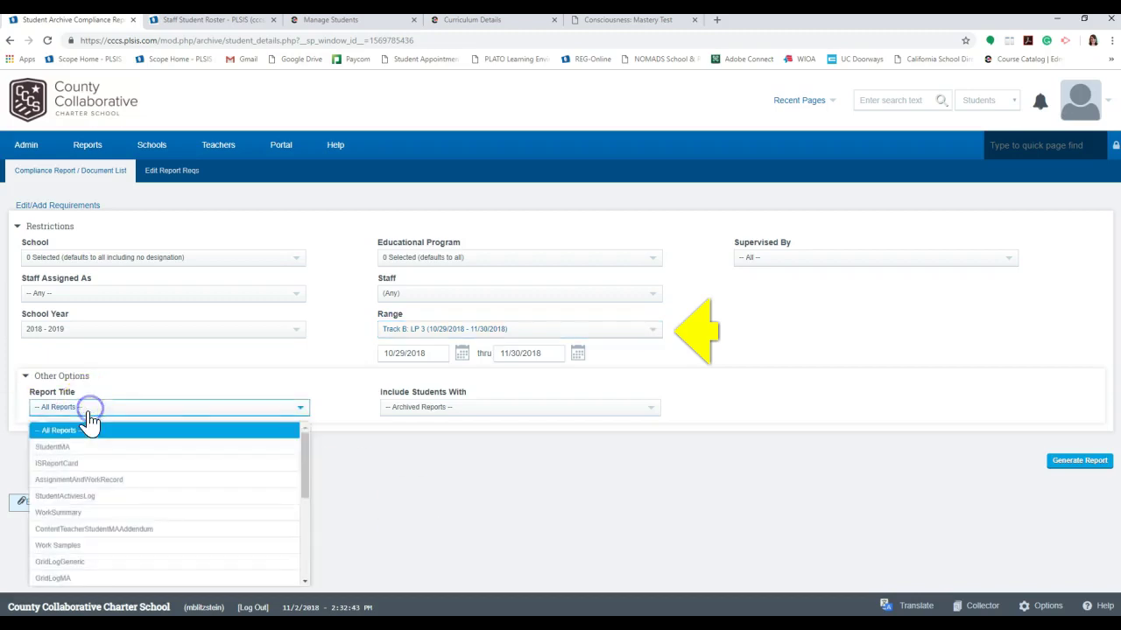
left_click(77, 548)
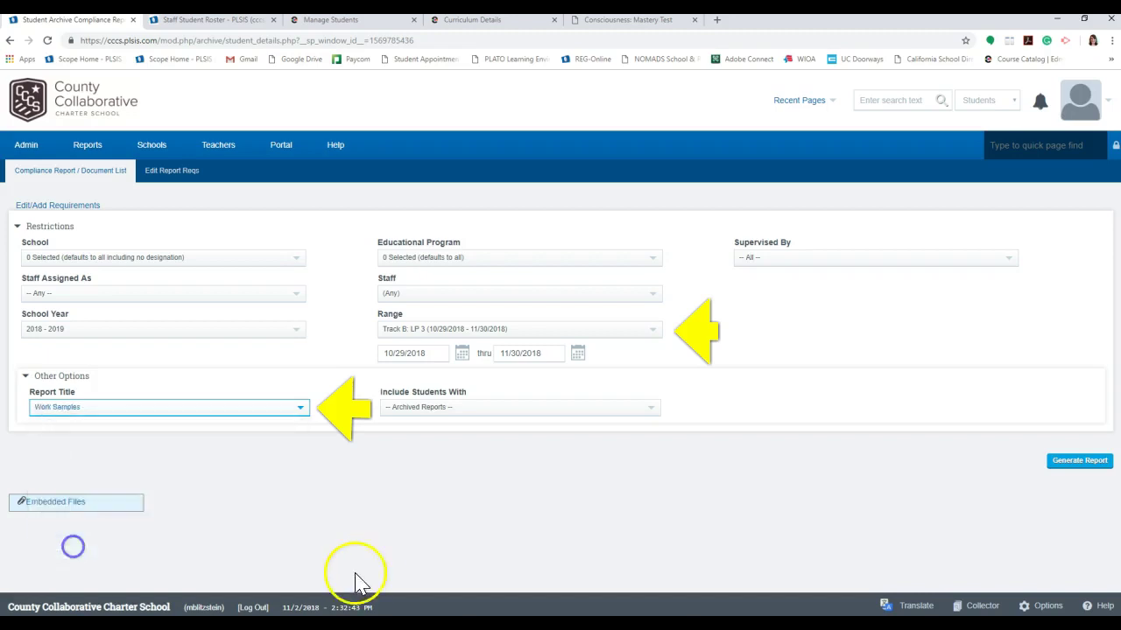
- Include students with or without archived reports and generate the compliance report
left_click(431, 417)
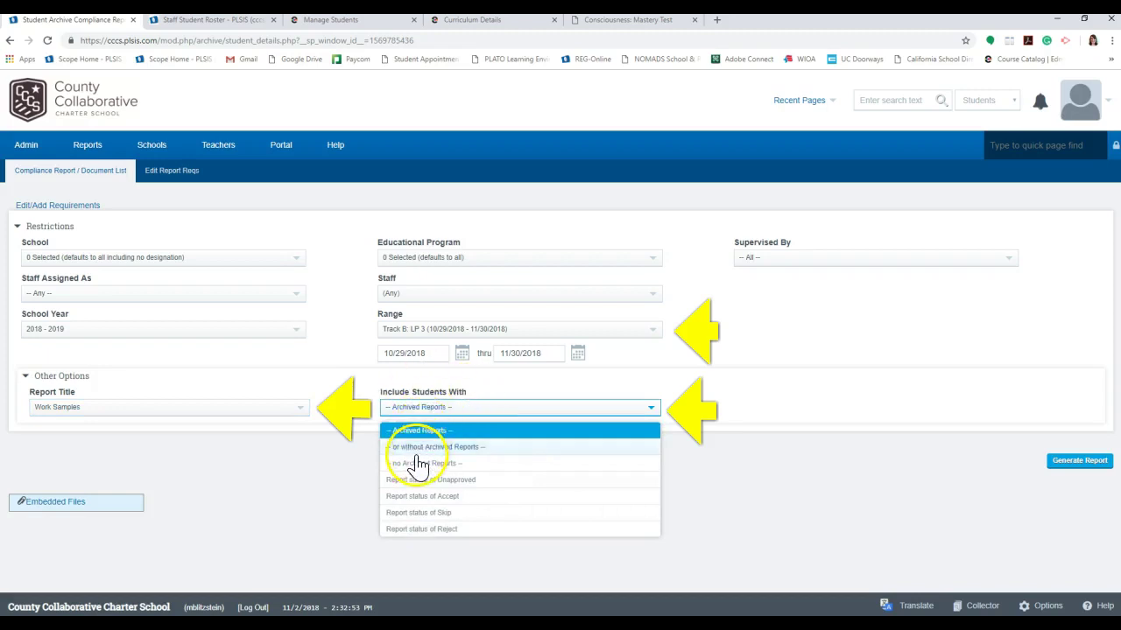
left_click(419, 448)
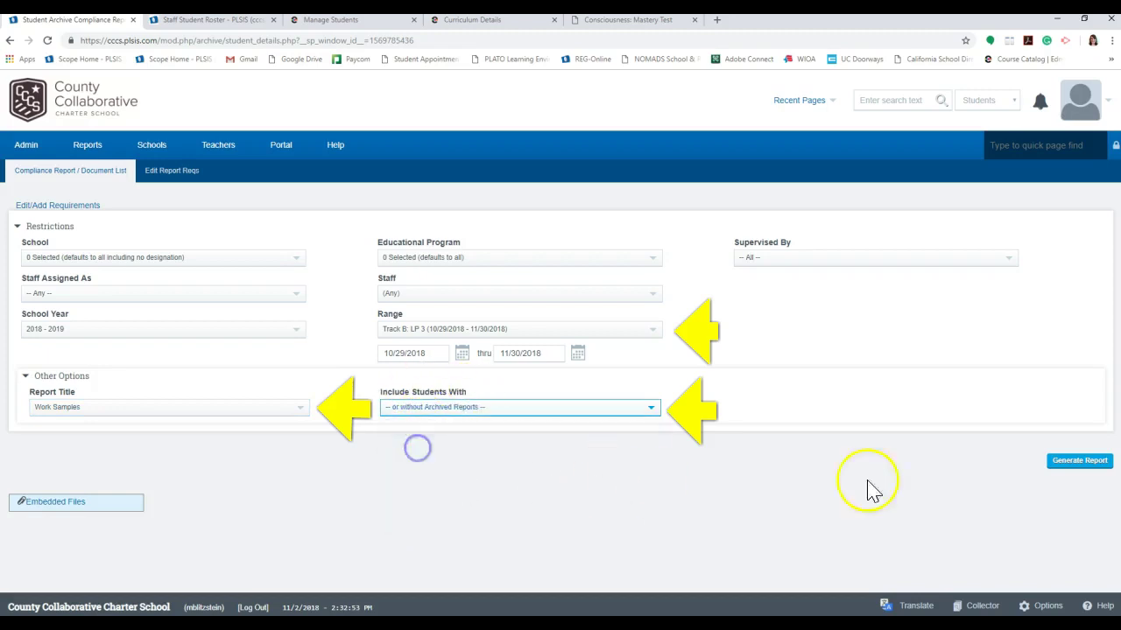
left_click(1076, 463)
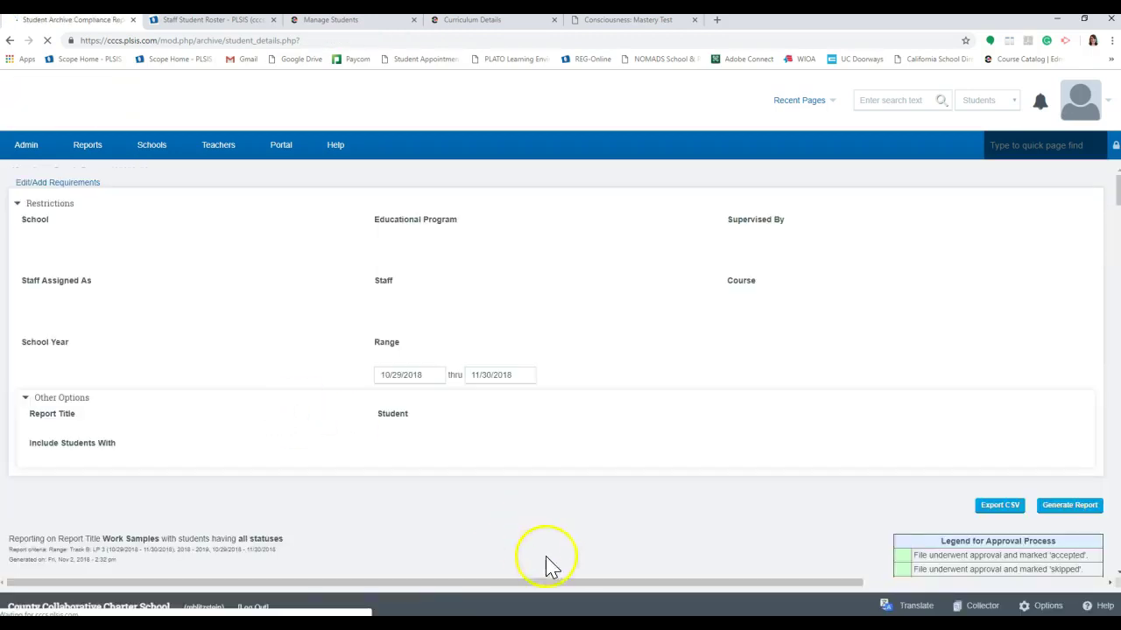
- Find the student in the Work Samples report and open the document upload page for the LP 3 Electives cell
scroll(470, 421, "down", 3)
scroll(428, 403, "down", 4)
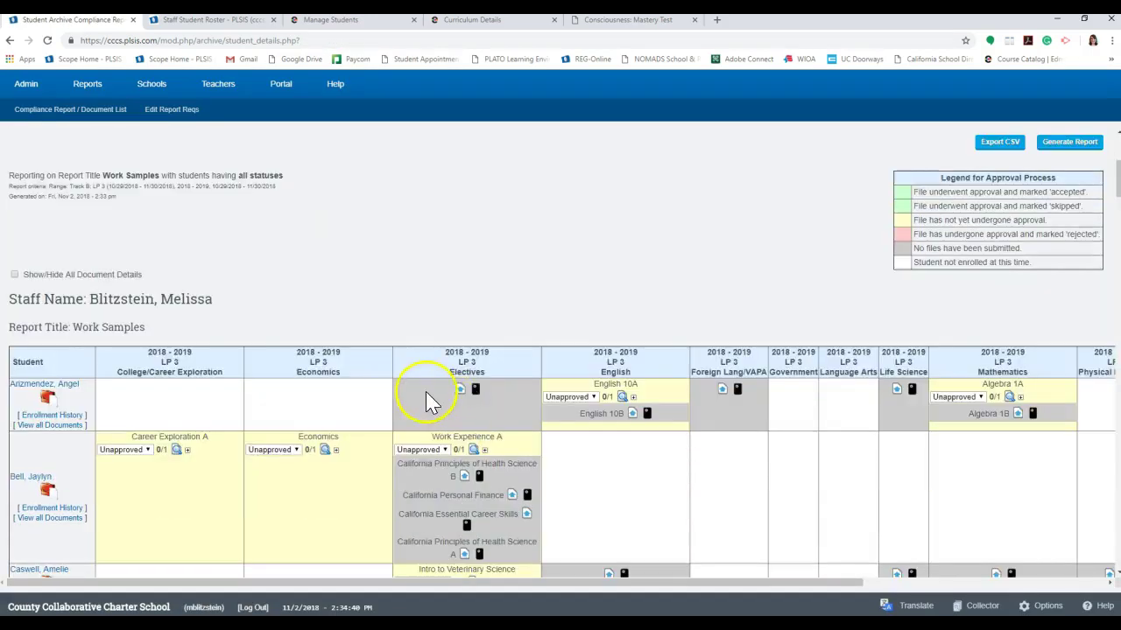
scroll(426, 391, "down", 2)
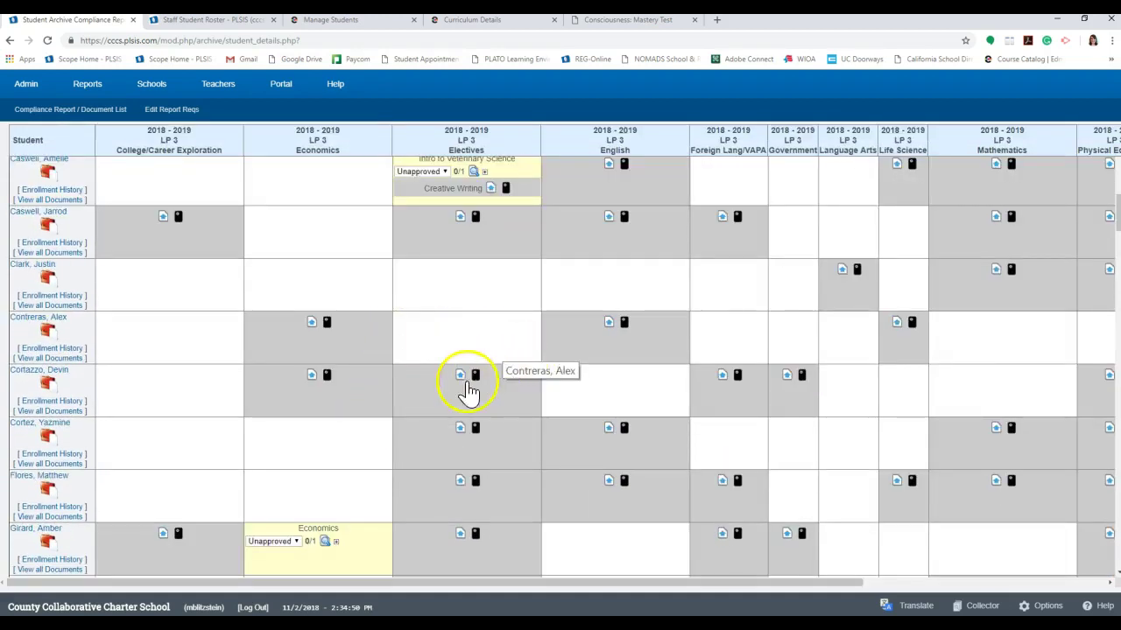
scroll(260, 396, "down", 1)
scroll(260, 395, "down", 1)
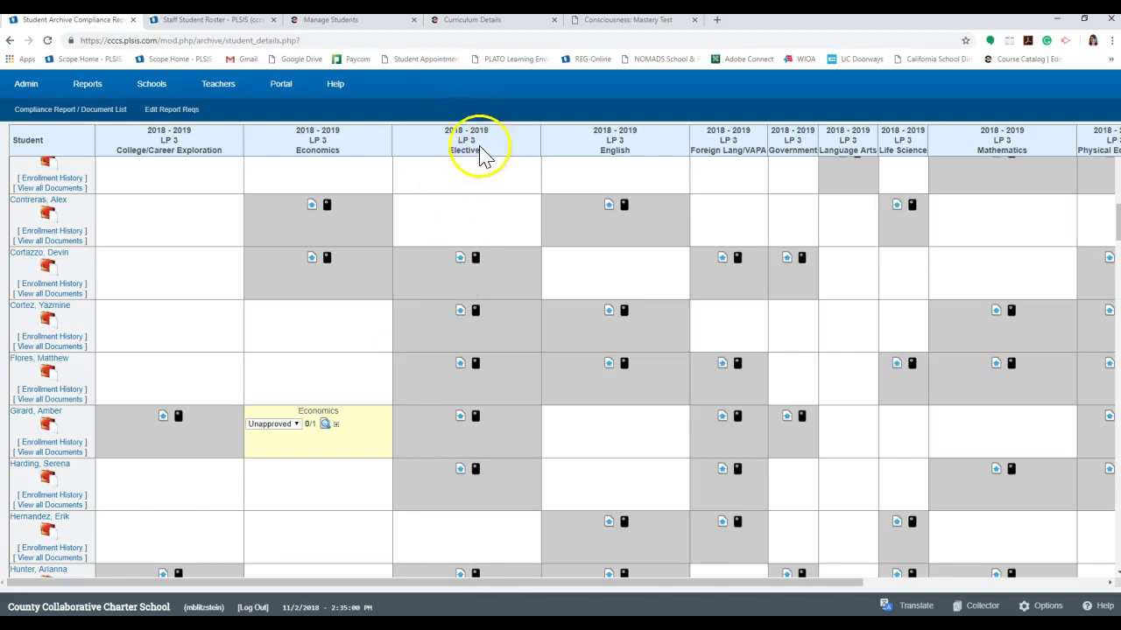
left_click(460, 471)
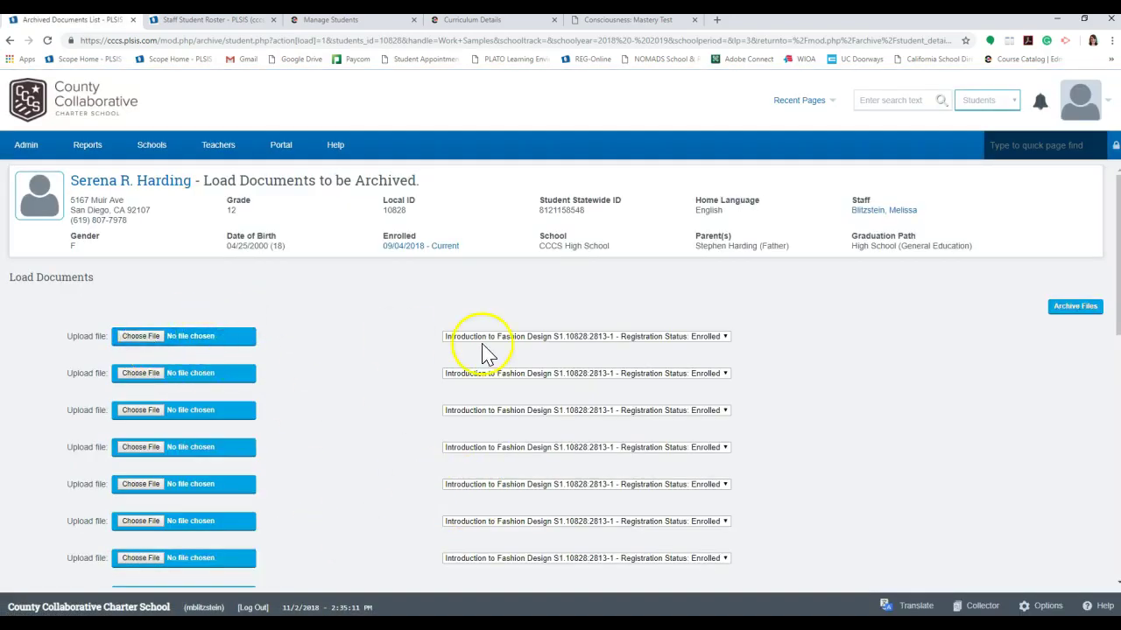
- Assign the first upload row to the Psychology Semester A course
left_click(533, 338)
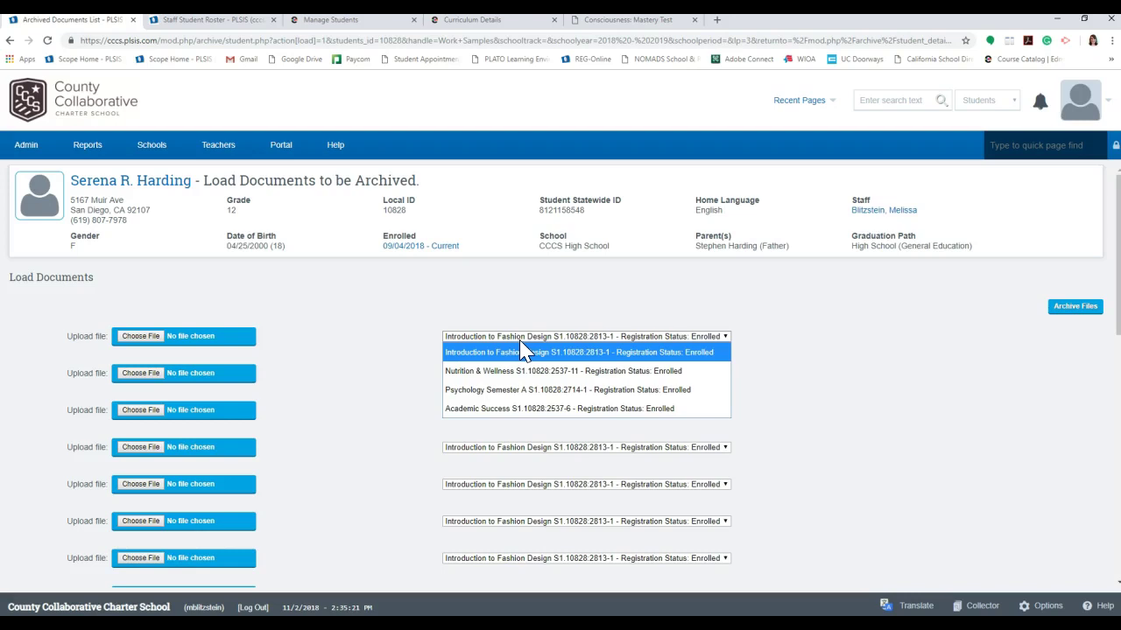
left_click(501, 390)
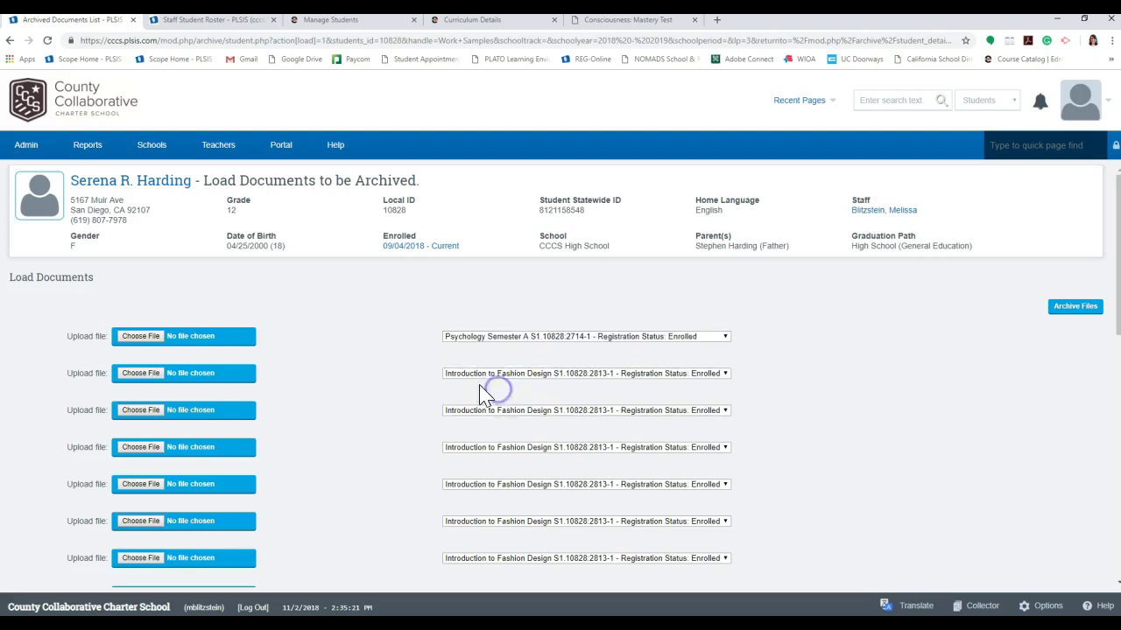
left_click(364, 344)
left_click_drag(280, 294, 298, 326)
left_click_drag(377, 335, 510, 435)
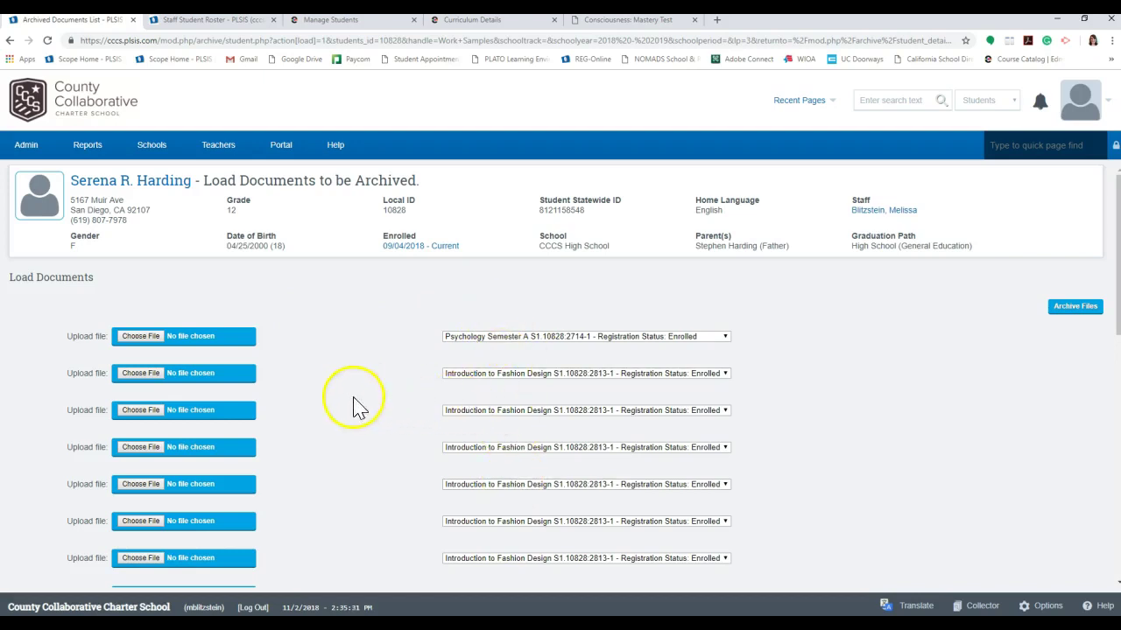
- Attach the LP 3 WS 1 Psychology PDF from the student's LP3 folder to the first upload row and archive it
left_click(140, 344)
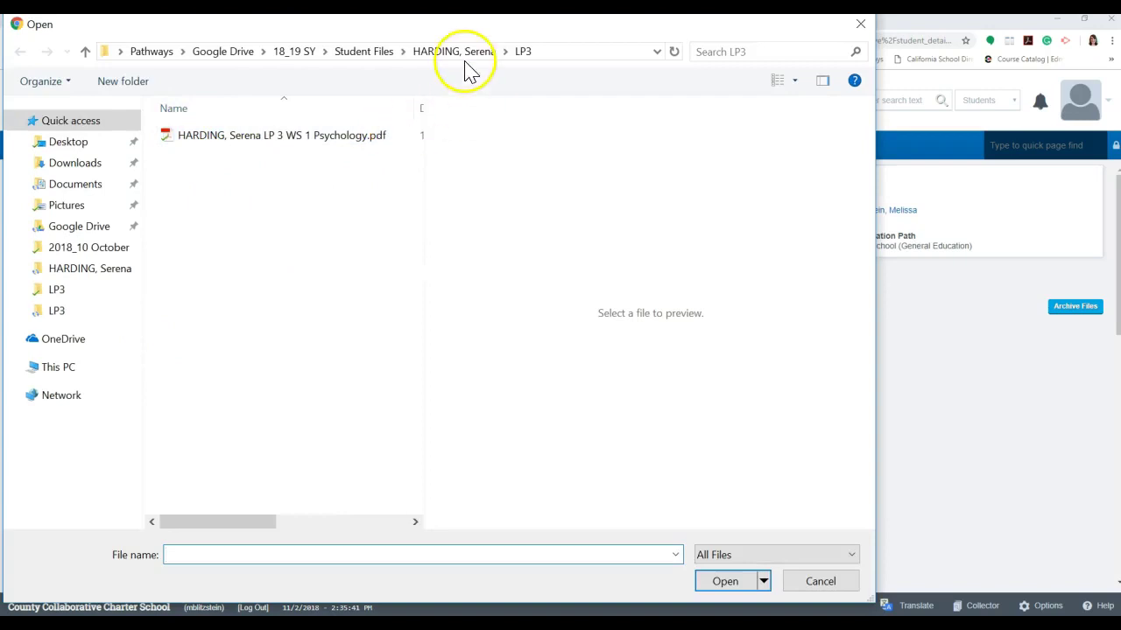
left_click(78, 271)
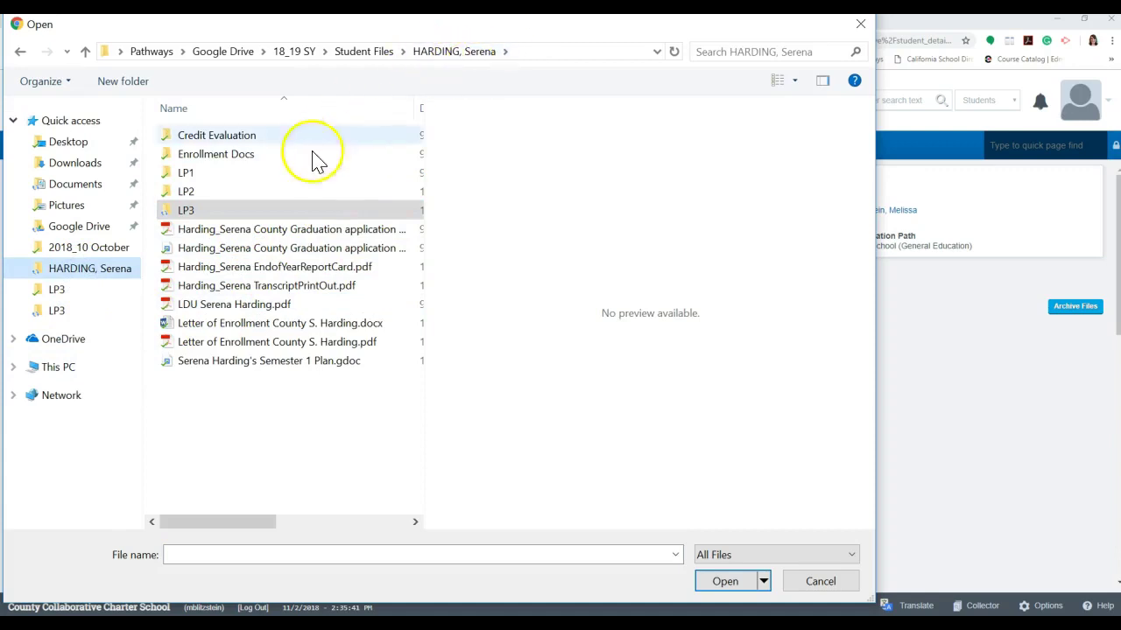
left_click(200, 211)
left_click(184, 212)
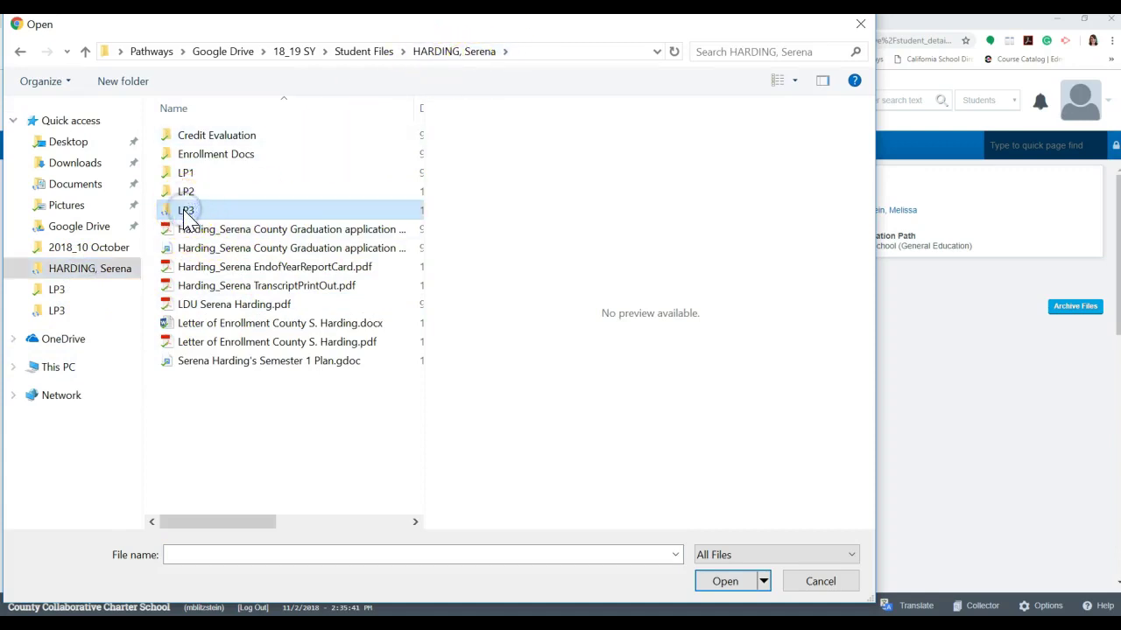
double_click(184, 212)
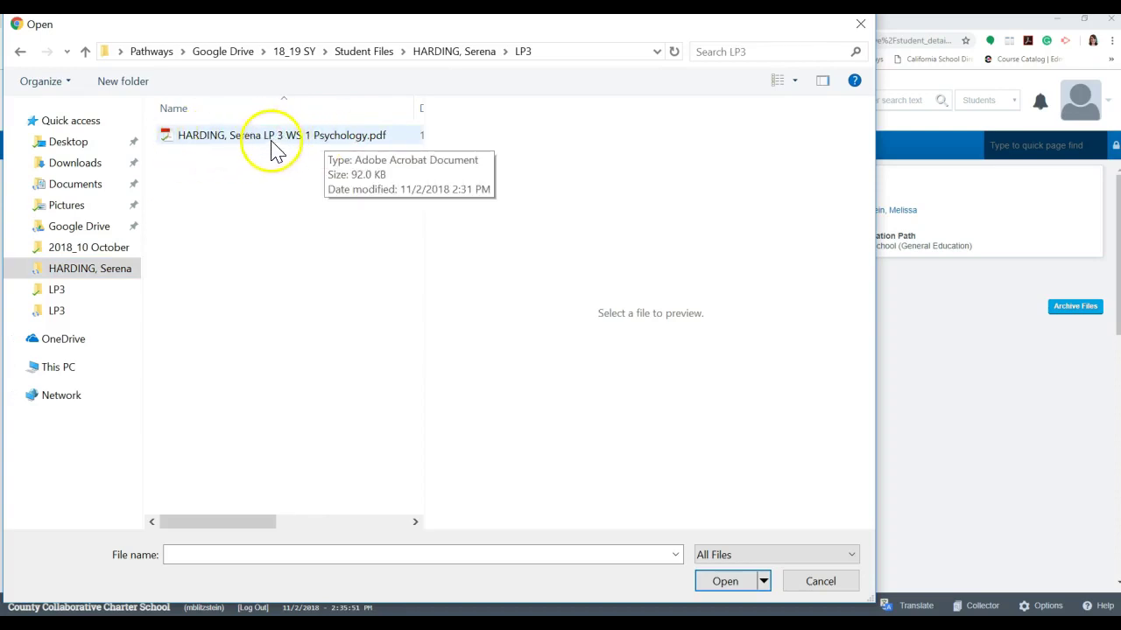
left_click(352, 139)
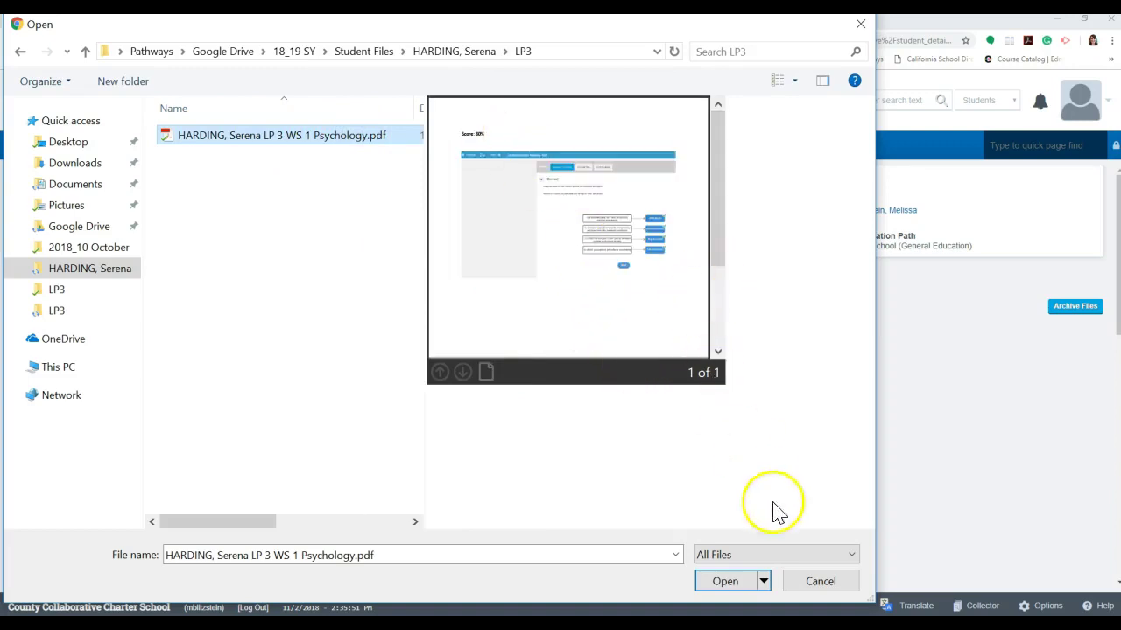
left_click(725, 581)
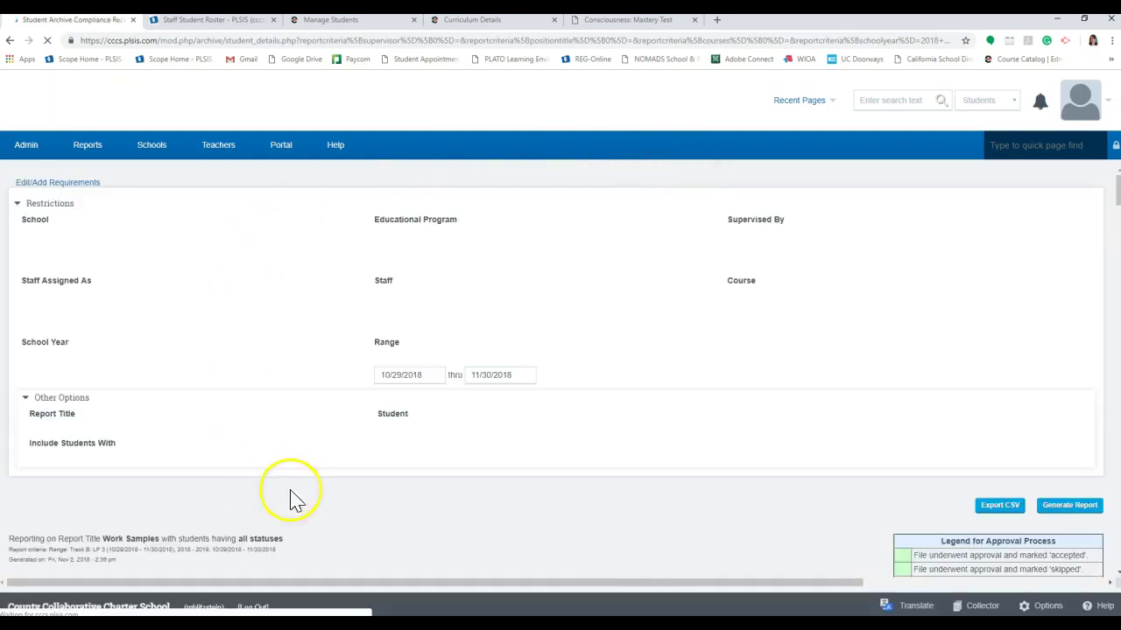
- Check the student's LP 3 Electives entries in the refreshed Work Samples report
scroll(368, 447, "down", 10)
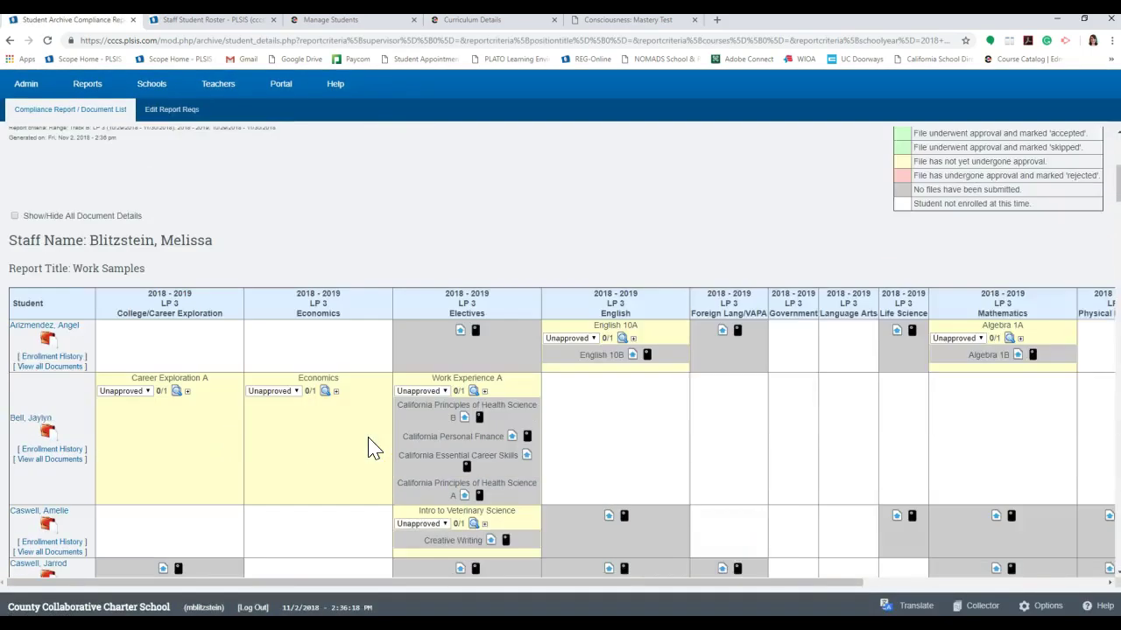
scroll(369, 447, "down", 3)
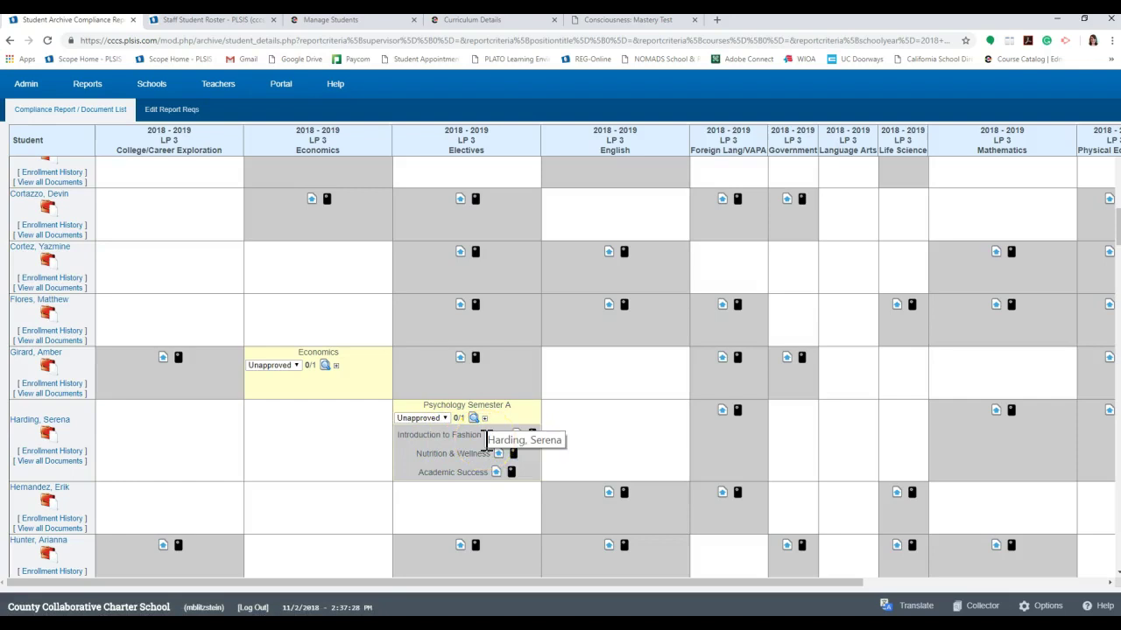
left_click(445, 455)
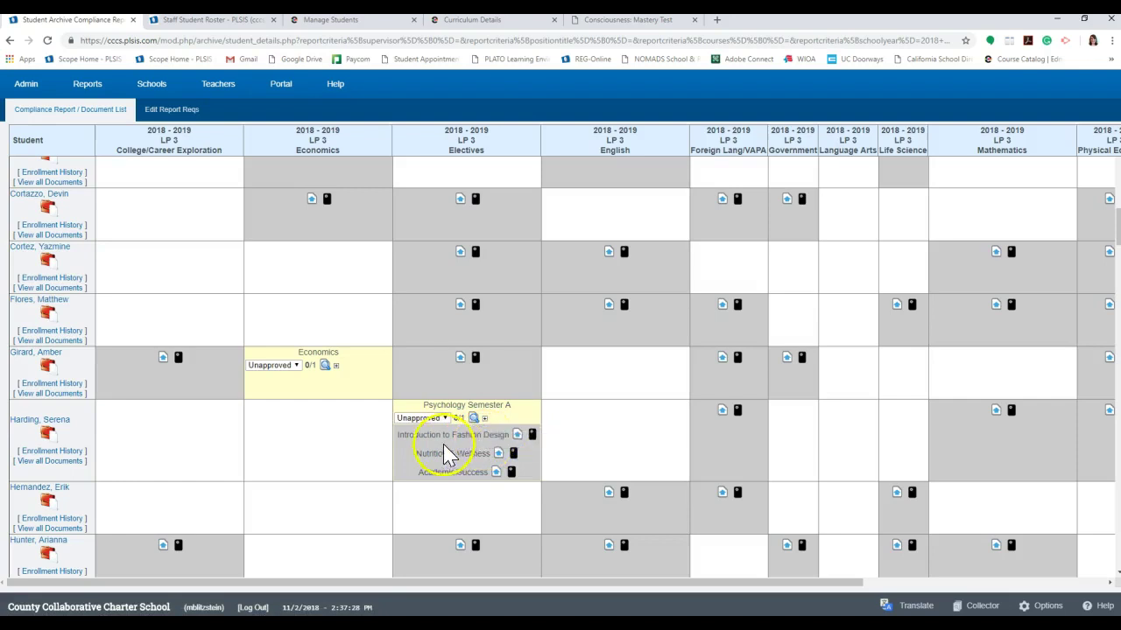